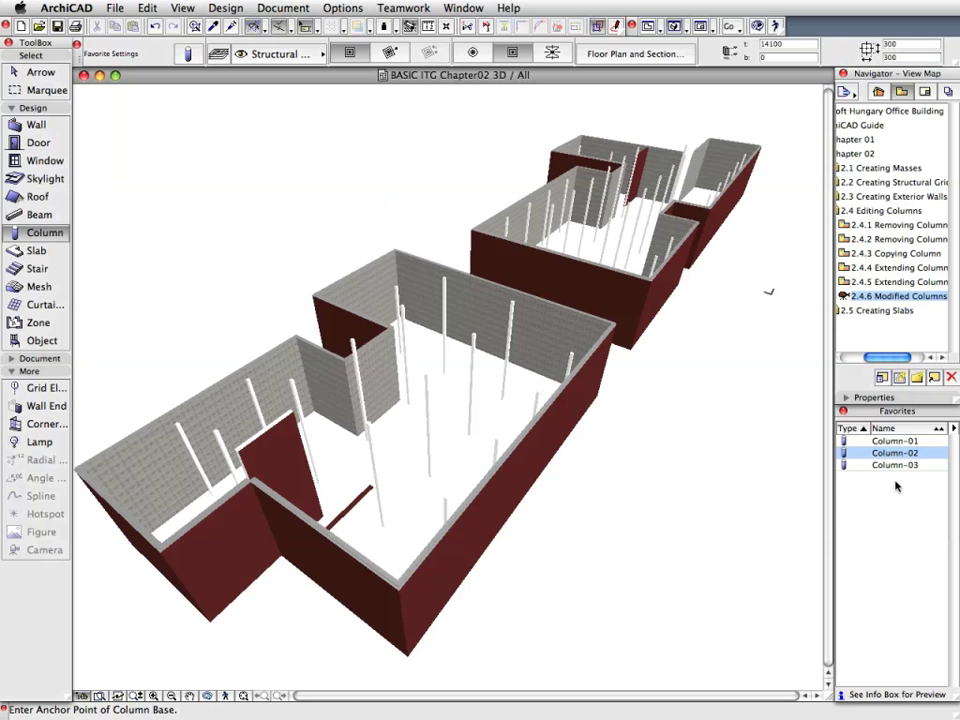
Open the 2.5.1 Slab-01/01 ground-floor view from the Creating Slabs section of the Navigator.
{"action": "left_click", "coordinate": [843, 210]}
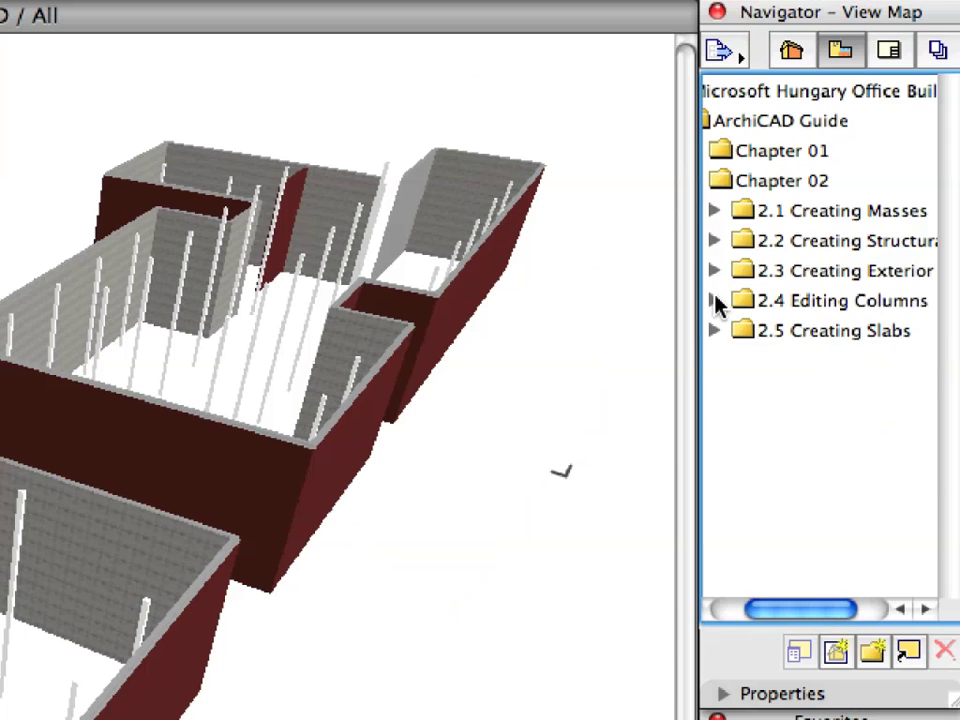
{"action": "left_click", "coordinate": [843, 225]}
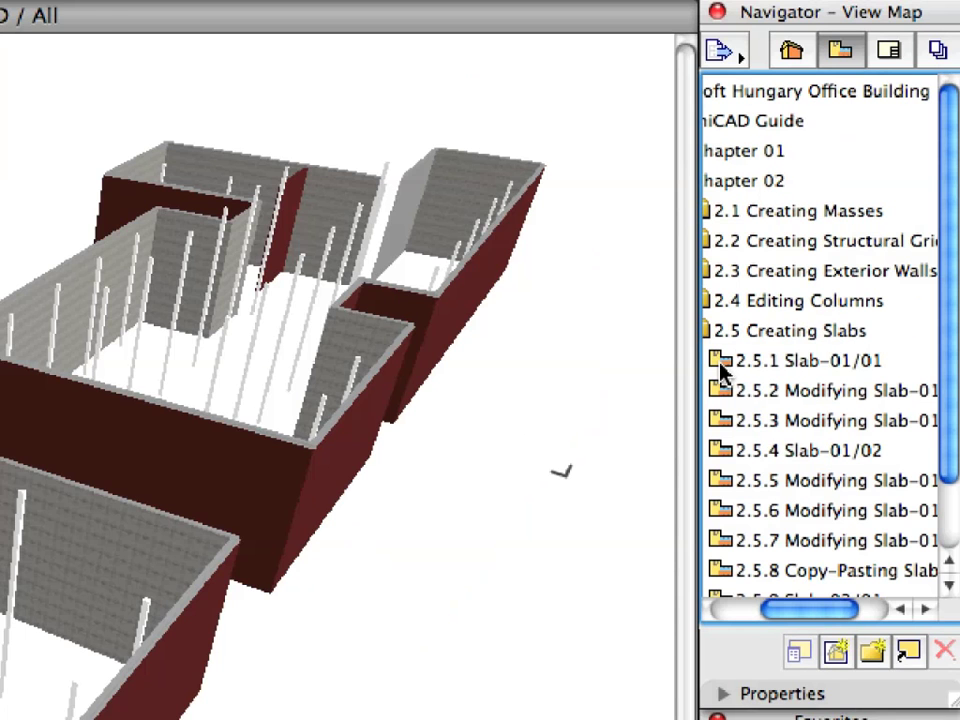
{"action": "double_click", "coordinate": [720, 360]}
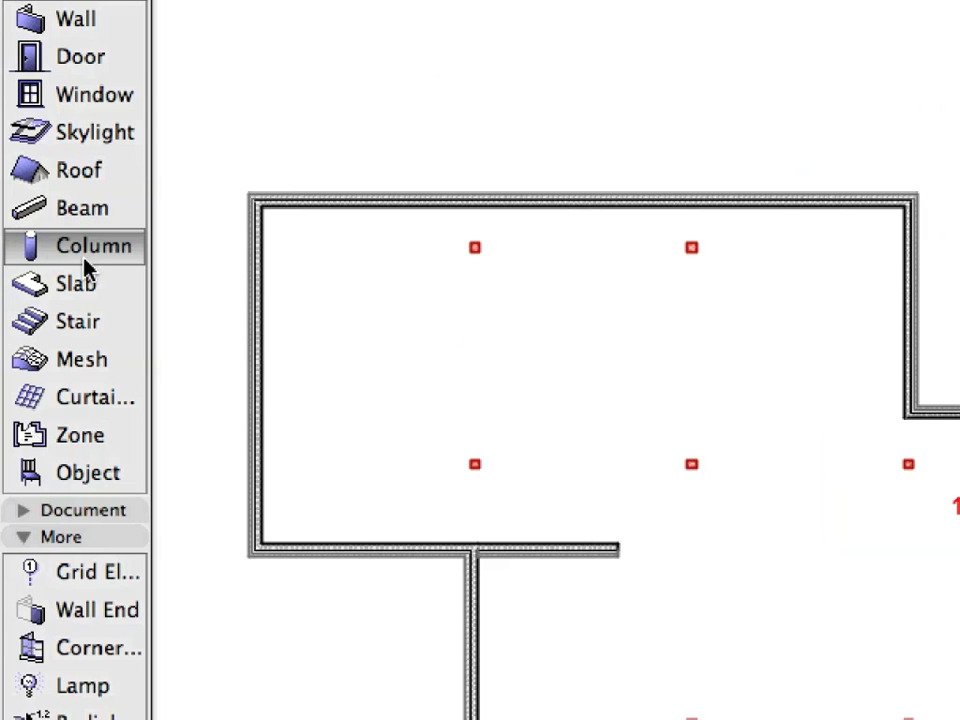
Switch to the Slab tool with the Slab-01 favorite and select the existing 300-thick slab.
{"action": "left_click", "coordinate": [76, 284]}
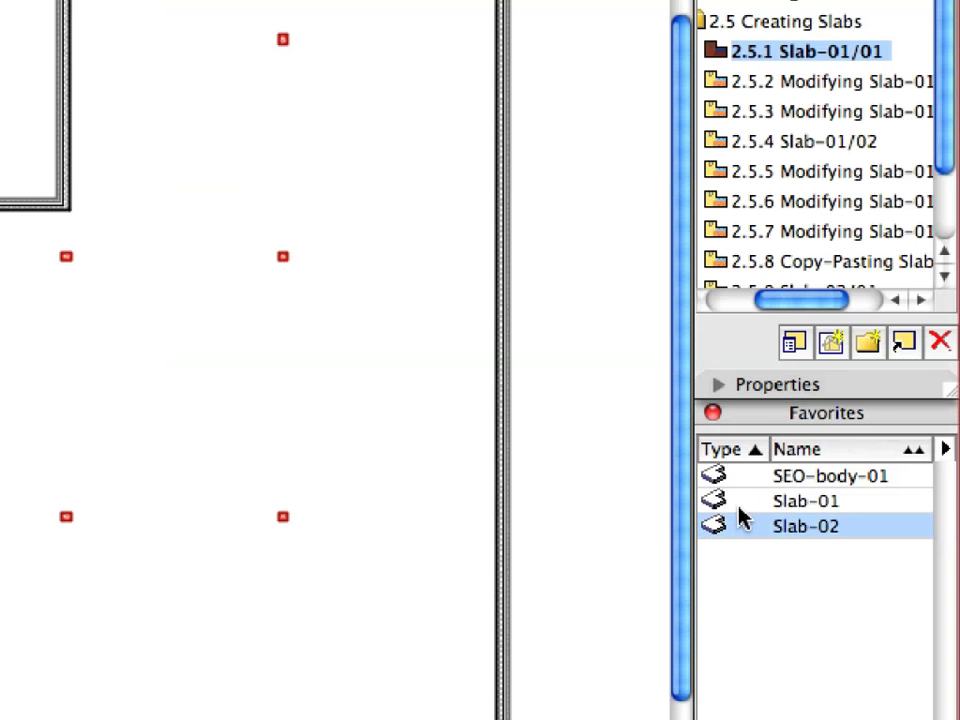
{"action": "left_click", "coordinate": [741, 503]}
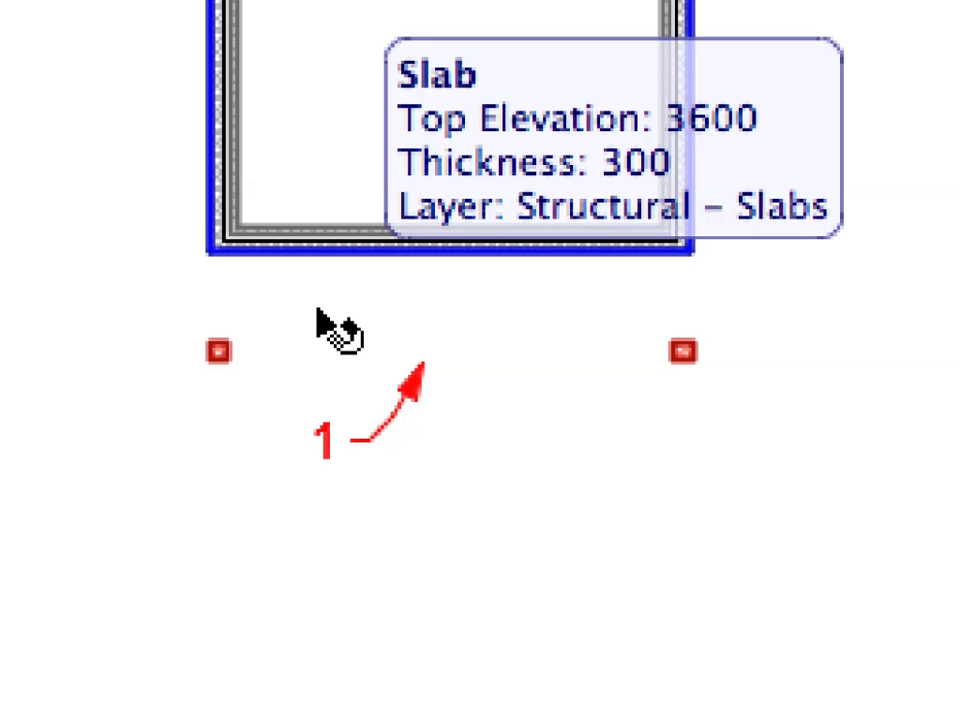
{"action": "left_click", "coordinate": [318, 312]}
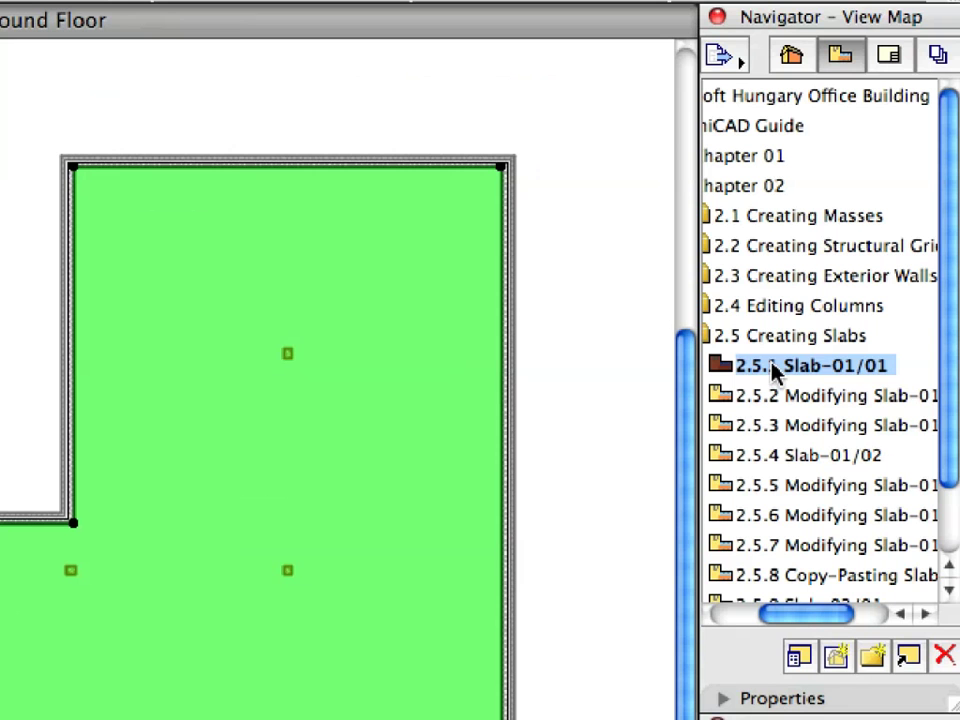
In view 2.5.2, offset the slab edge along wall 1.1 back to the end of wall 1.2.
{"action": "double_click", "coordinate": [850, 253]}
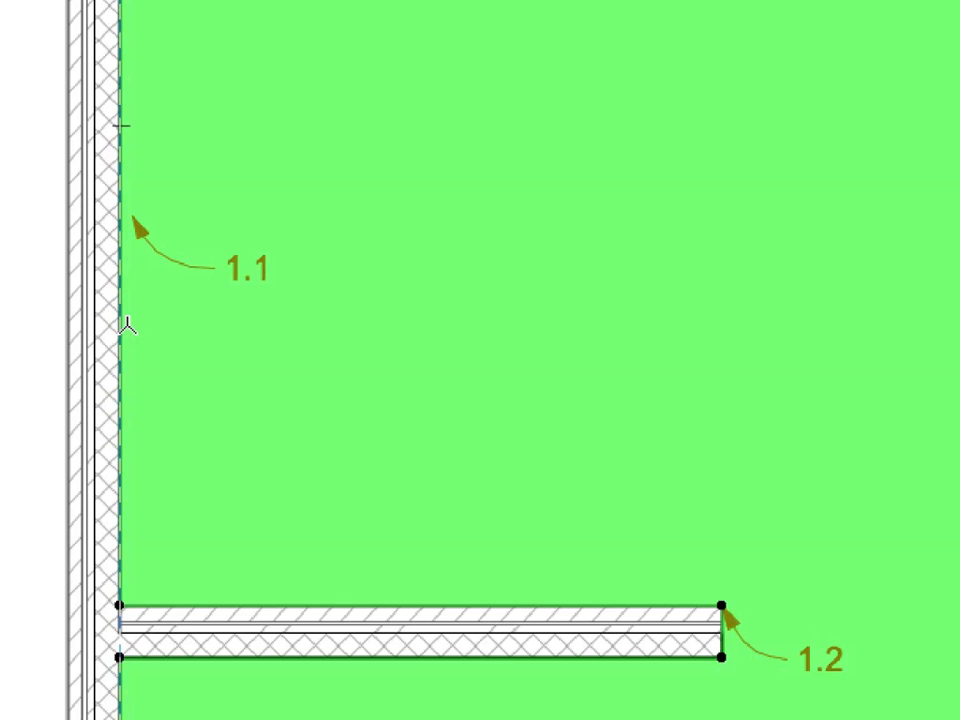
{"action": "left_click", "coordinate": [122, 325]}
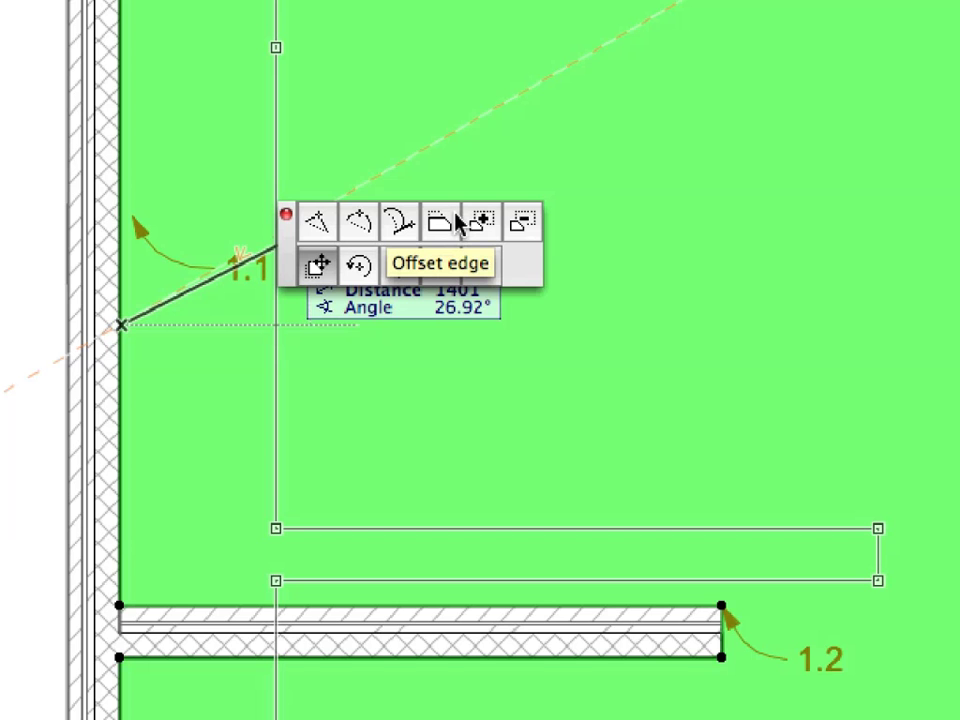
{"action": "left_click", "coordinate": [457, 224]}
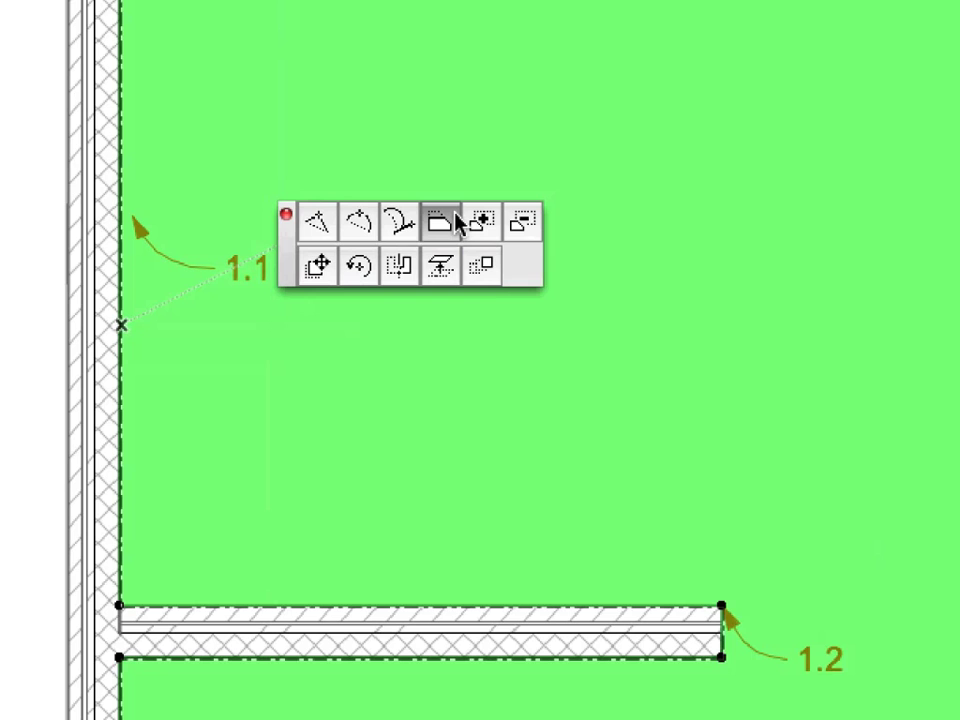
{"action": "left_click", "coordinate": [725, 606]}
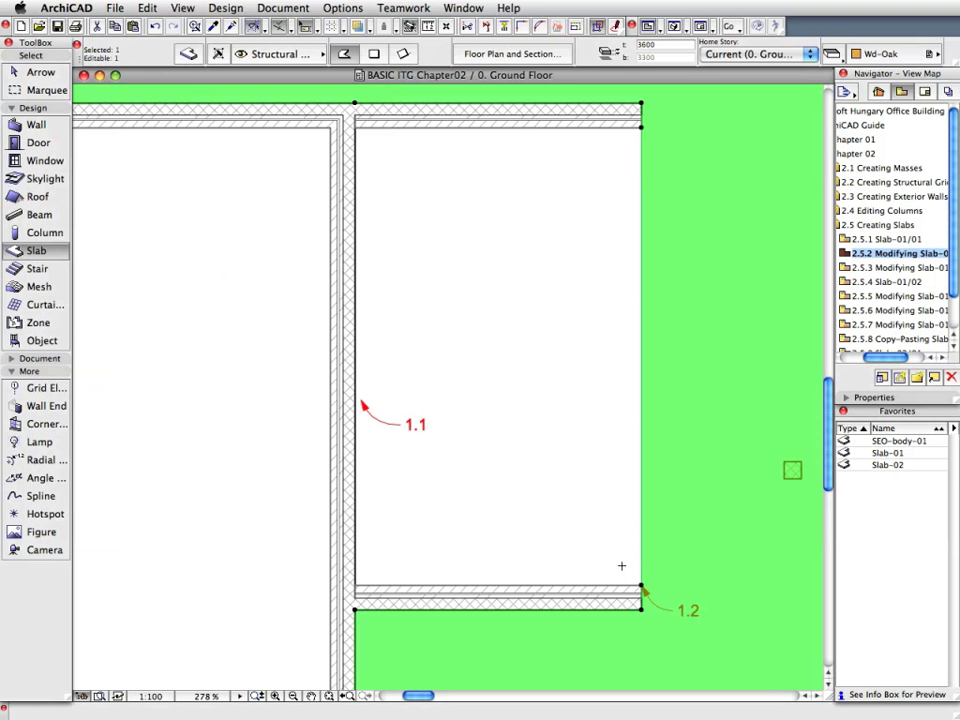
{"action": "key", "text": "Escape"}
{"action": "key", "text": "Escape"}
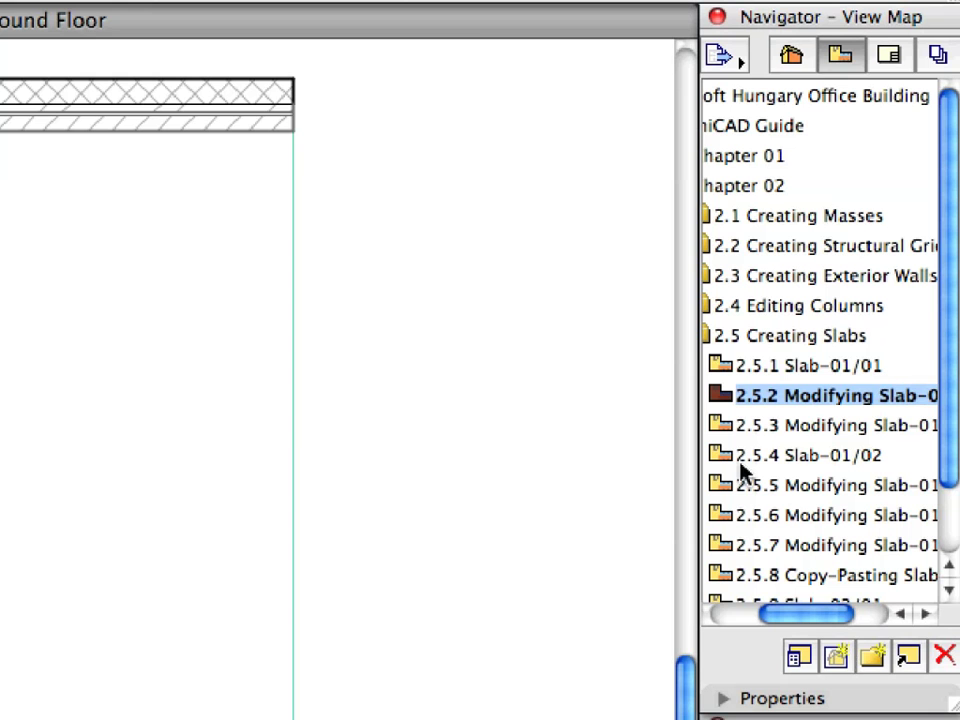
Open view 2.5.3 and delete the wall at marker 1.
{"action": "double_click", "coordinate": [724, 425]}
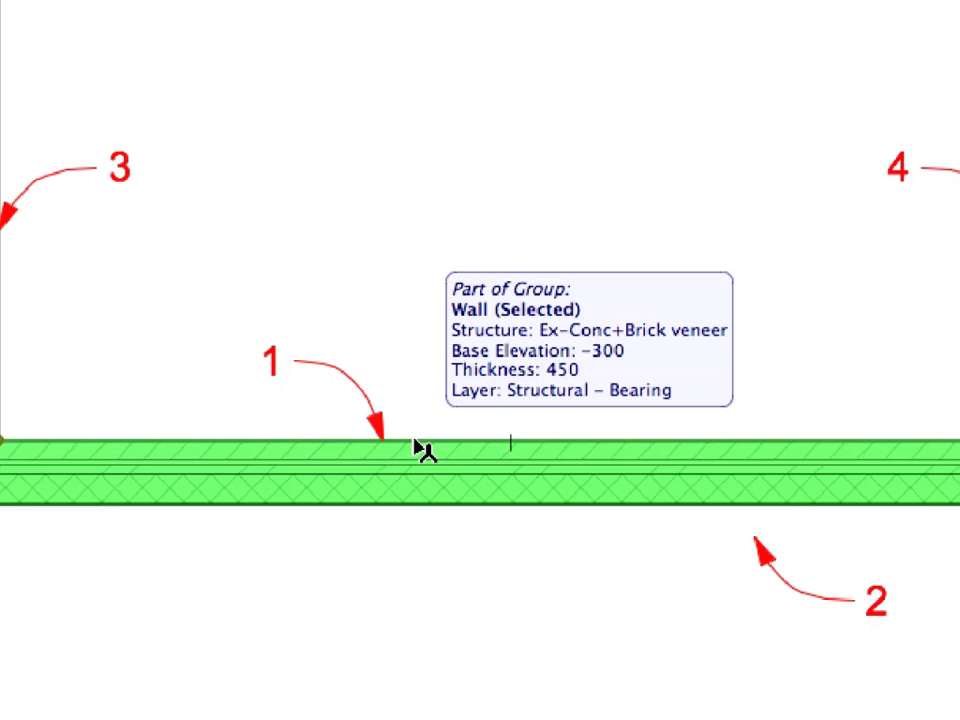
{"action": "right_click", "coordinate": [285, 141]}
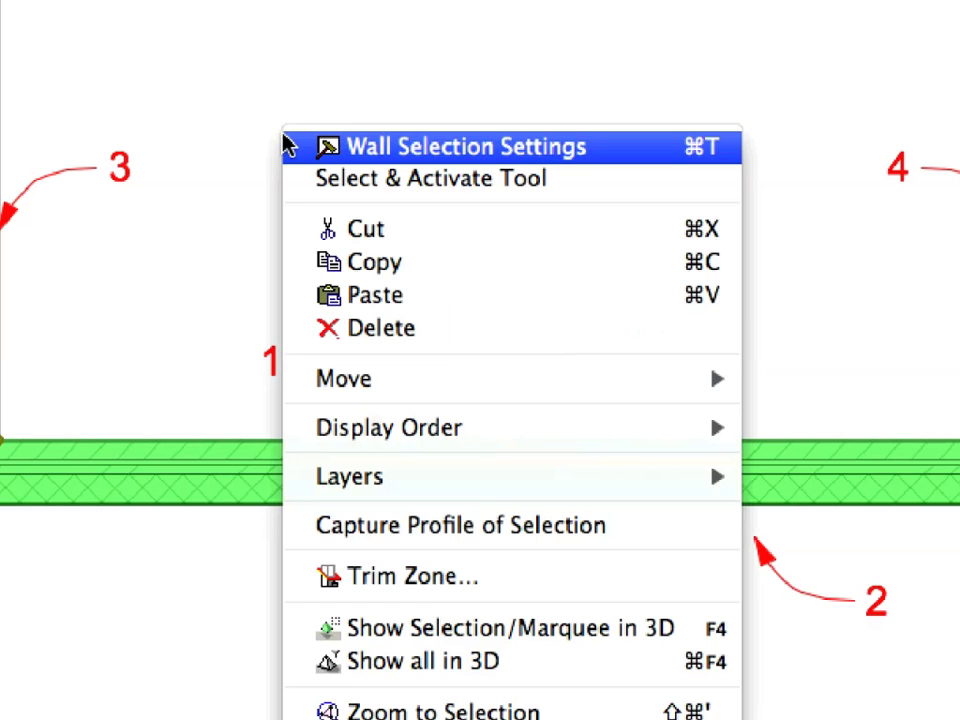
{"action": "left_click", "coordinate": [440, 336]}
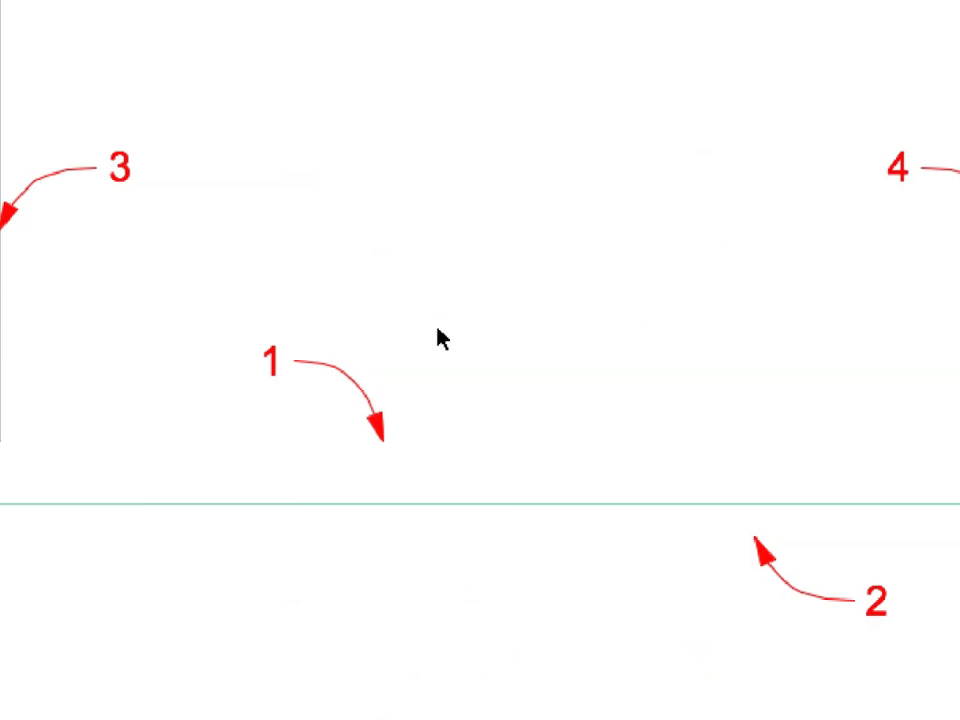
Offset the slab edge near marker 2 inward by 320 to line 1.
{"action": "left_click", "coordinate": [606, 510]}
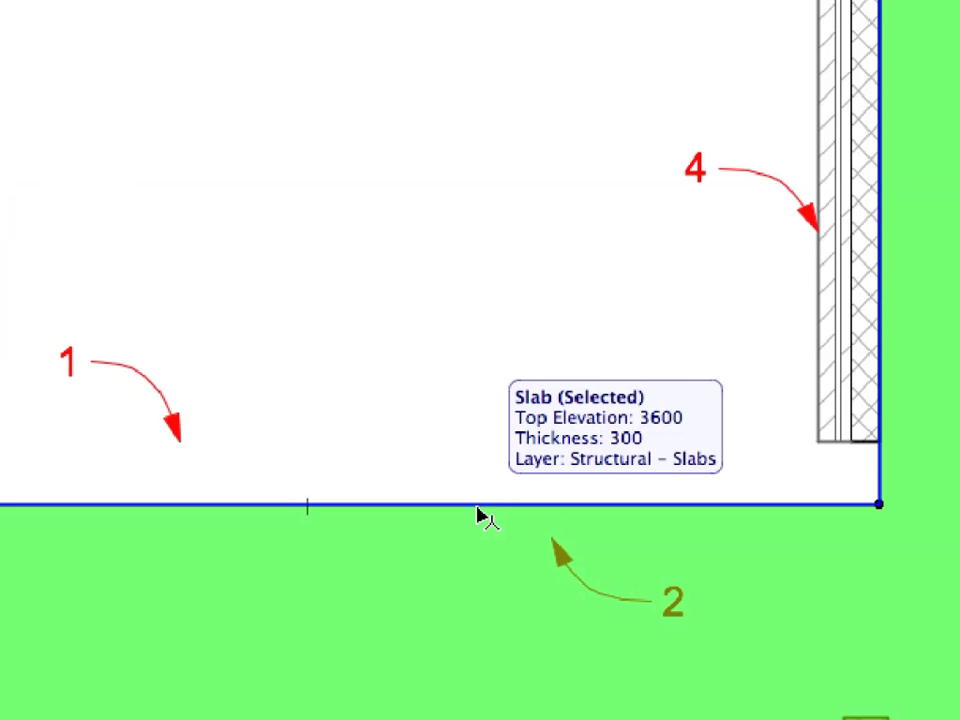
{"action": "left_click", "coordinate": [477, 507]}
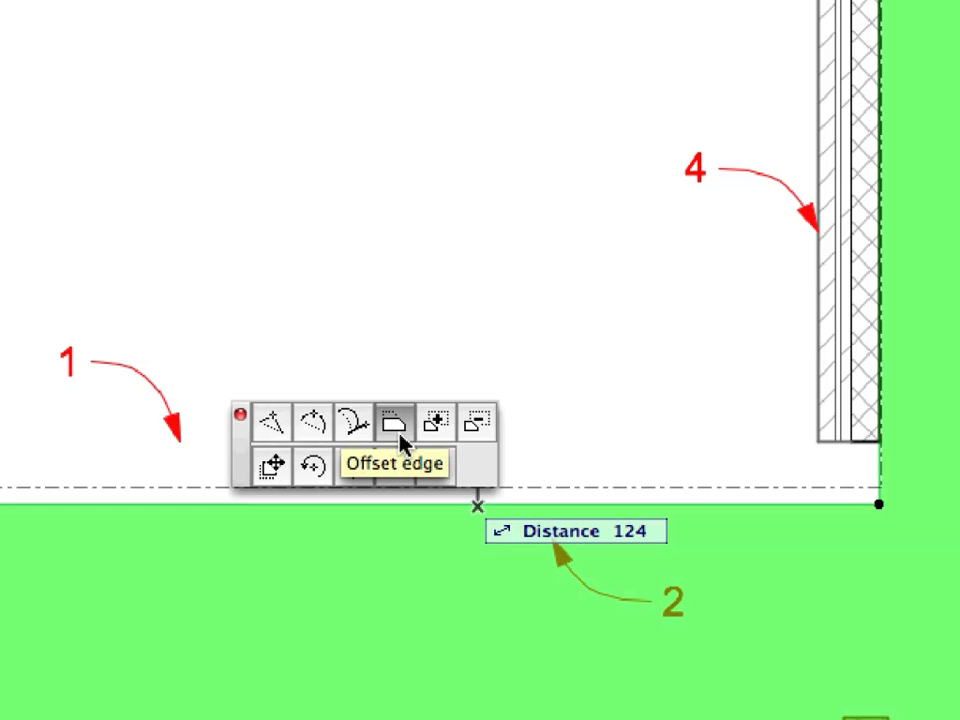
{"action": "left_click", "coordinate": [400, 440]}
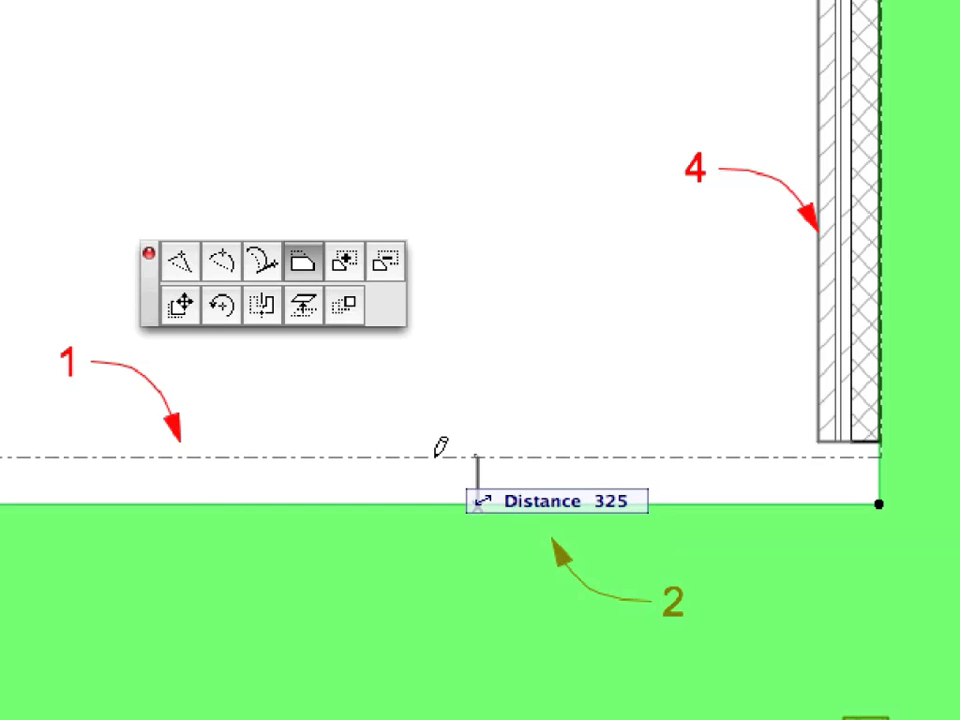
{"action": "type", "text": "320"}
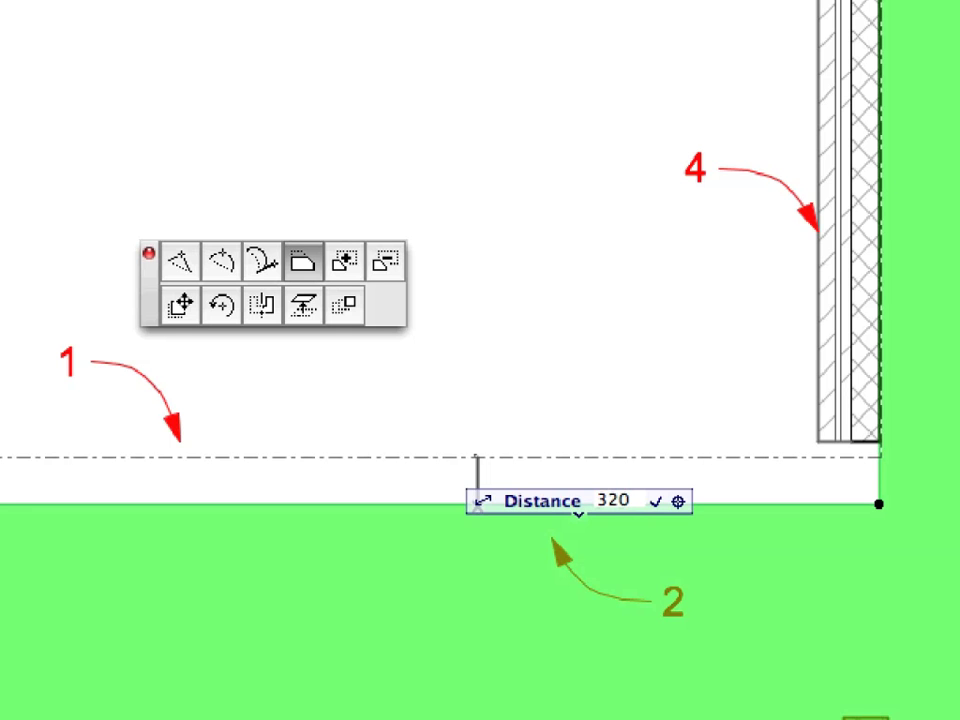
{"action": "key", "text": "Return"}
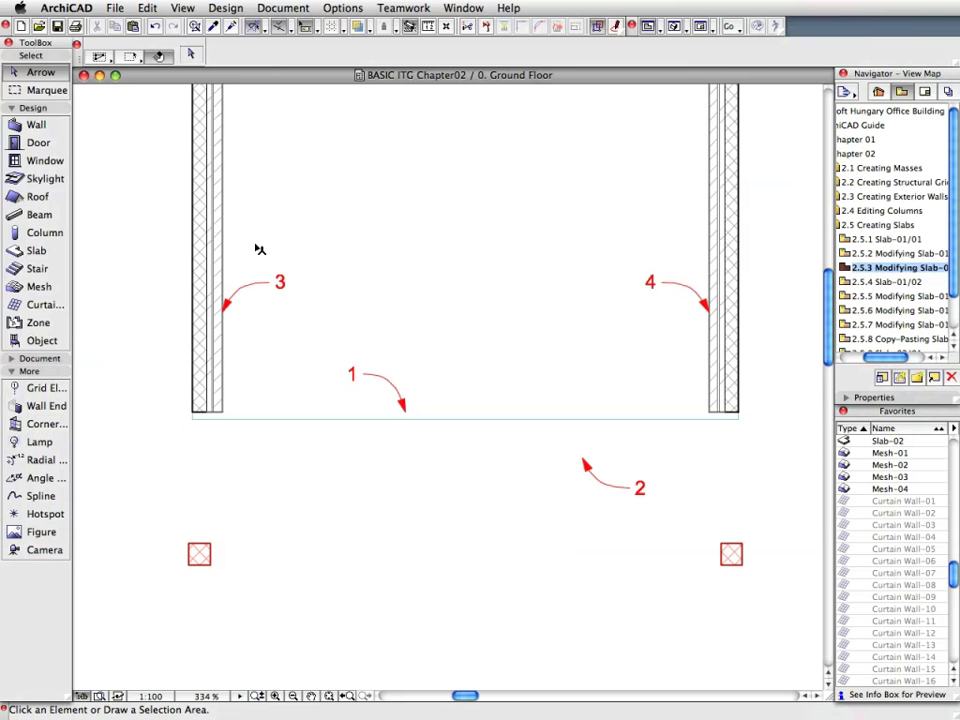
Adjust walls 3 and 4 so both end on the slab's new edge at line 1.
{"action": "left_click", "coordinate": [227, 238]}
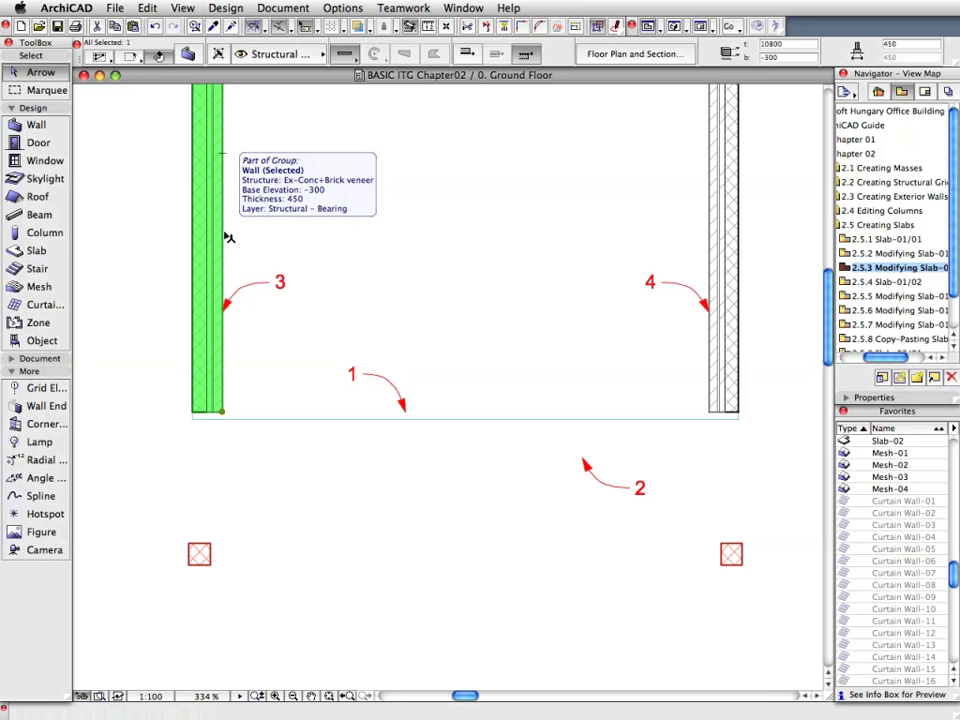
{"action": "left_click", "coordinate": [713, 280], "text": "shift"}
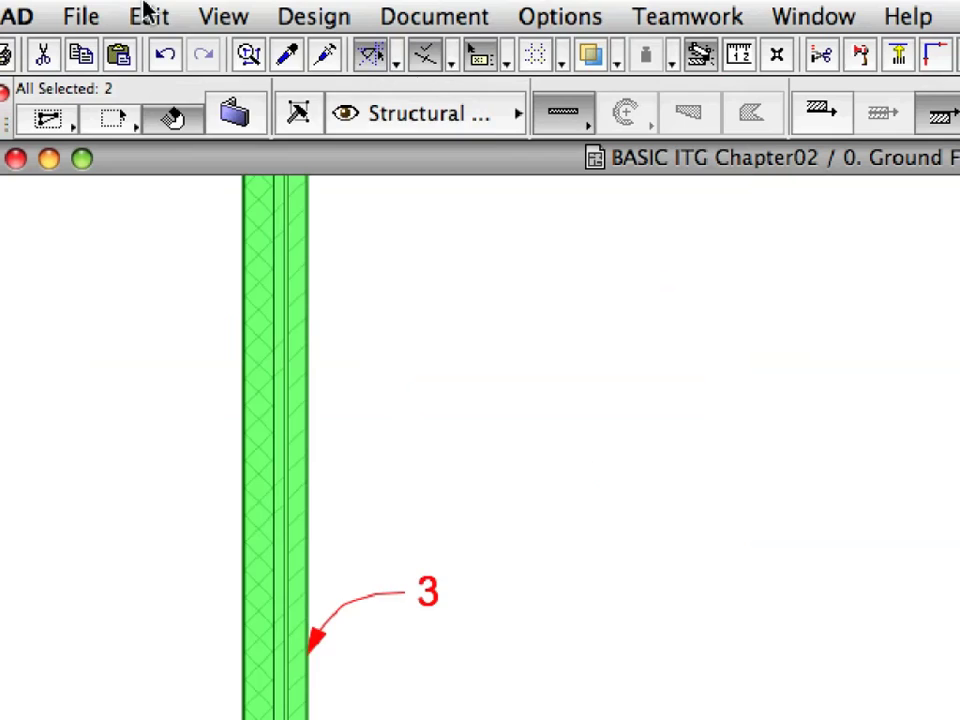
{"action": "left_click", "coordinate": [146, 7]}
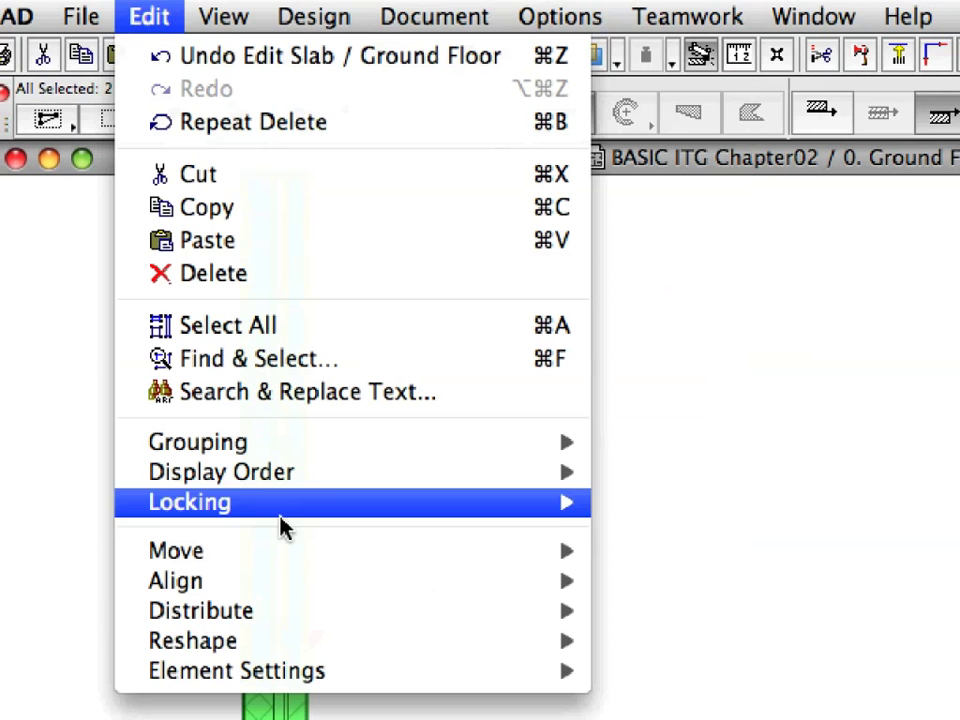
{"action": "mouse_move", "coordinate": [300, 645]}
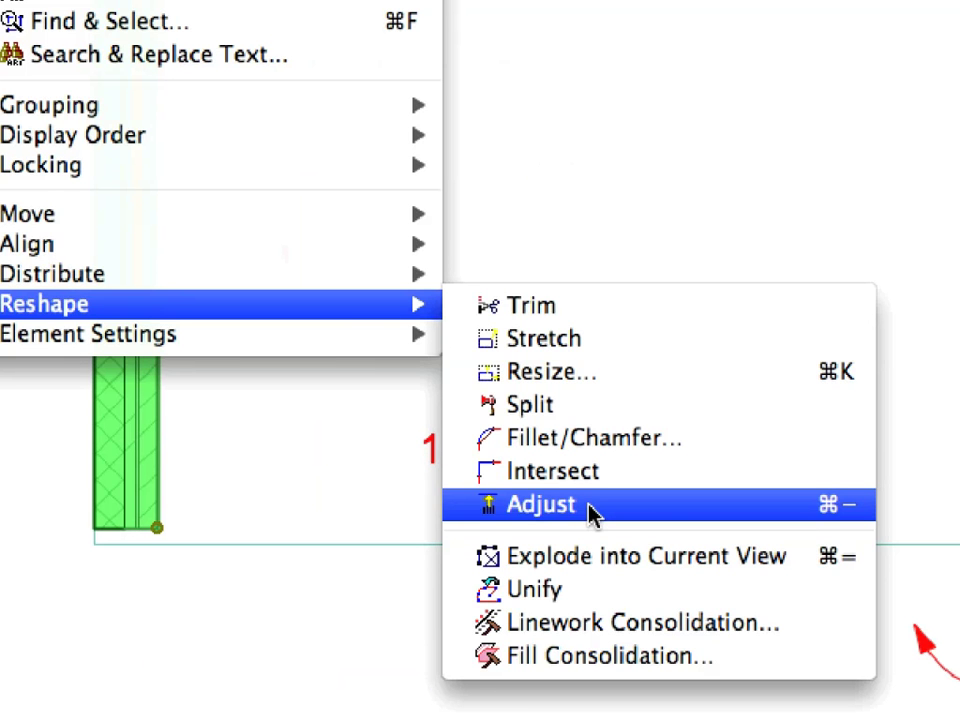
{"action": "left_click", "coordinate": [590, 507]}
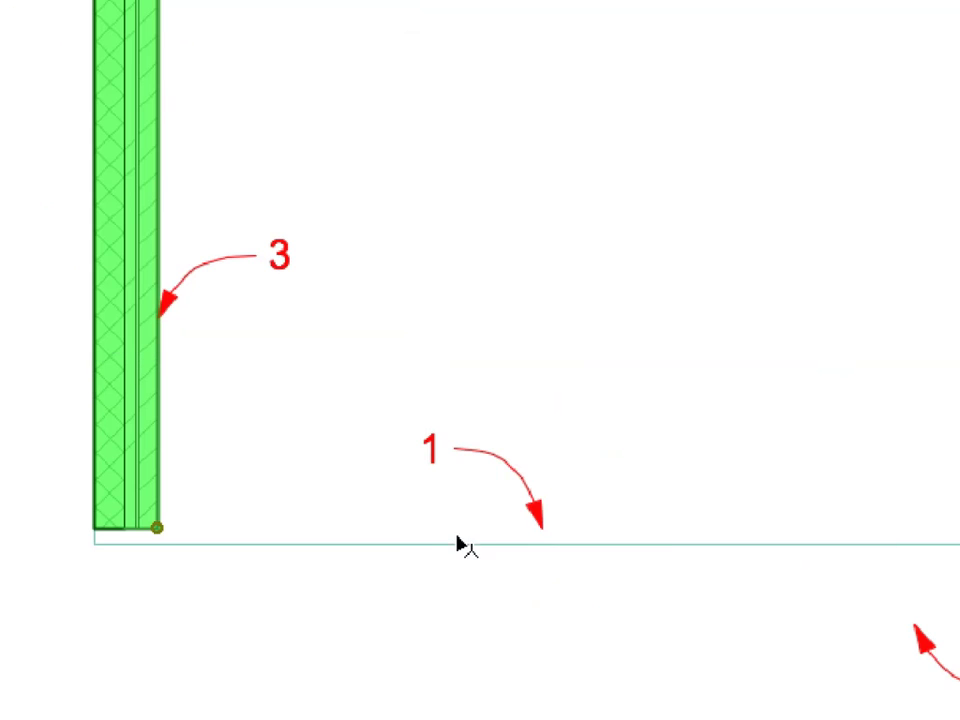
{"action": "left_click", "coordinate": [421, 546]}
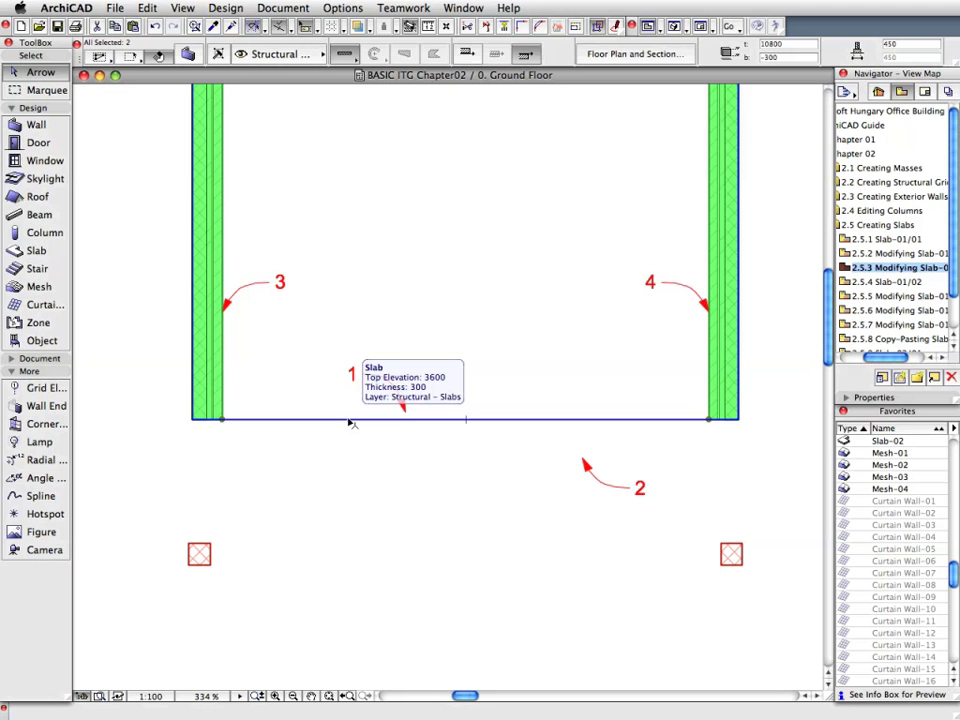
{"action": "left_click", "coordinate": [538, 384]}
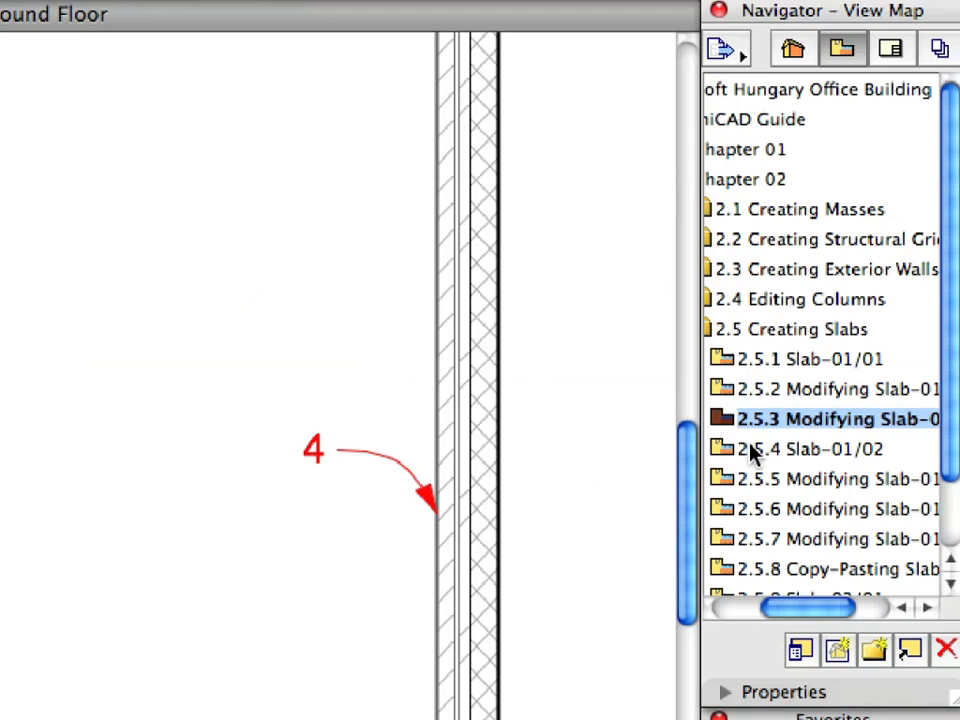
Open view 2.5.4 Slab-01/02 and start a new slab traced from the room outline.
{"action": "left_click", "coordinate": [755, 450]}
{"action": "double_click", "coordinate": [778, 452]}
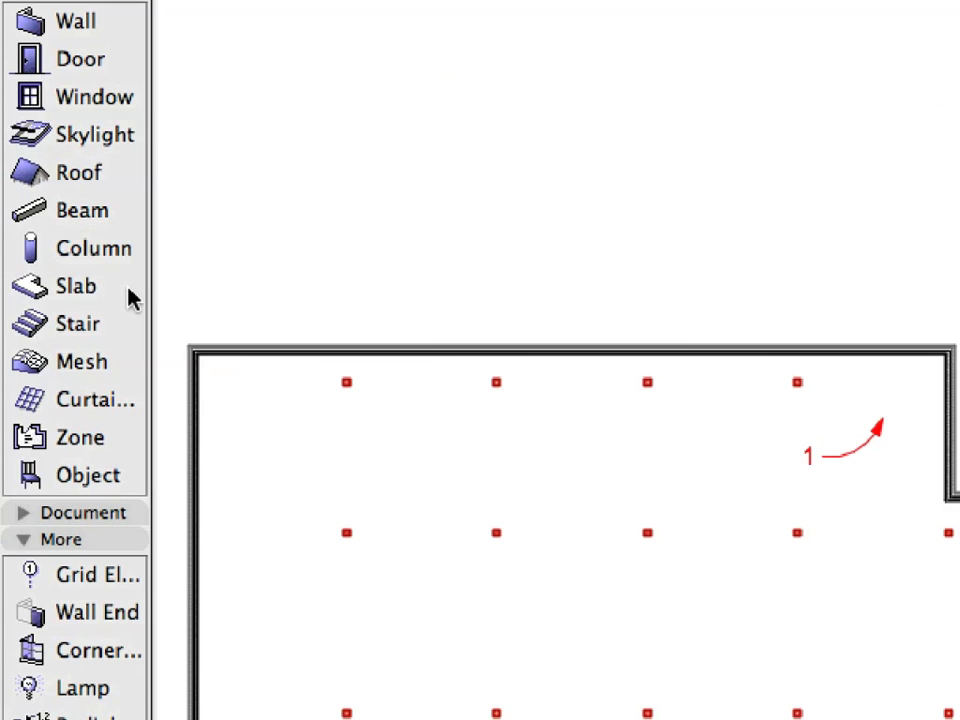
{"action": "left_click", "coordinate": [60, 252]}
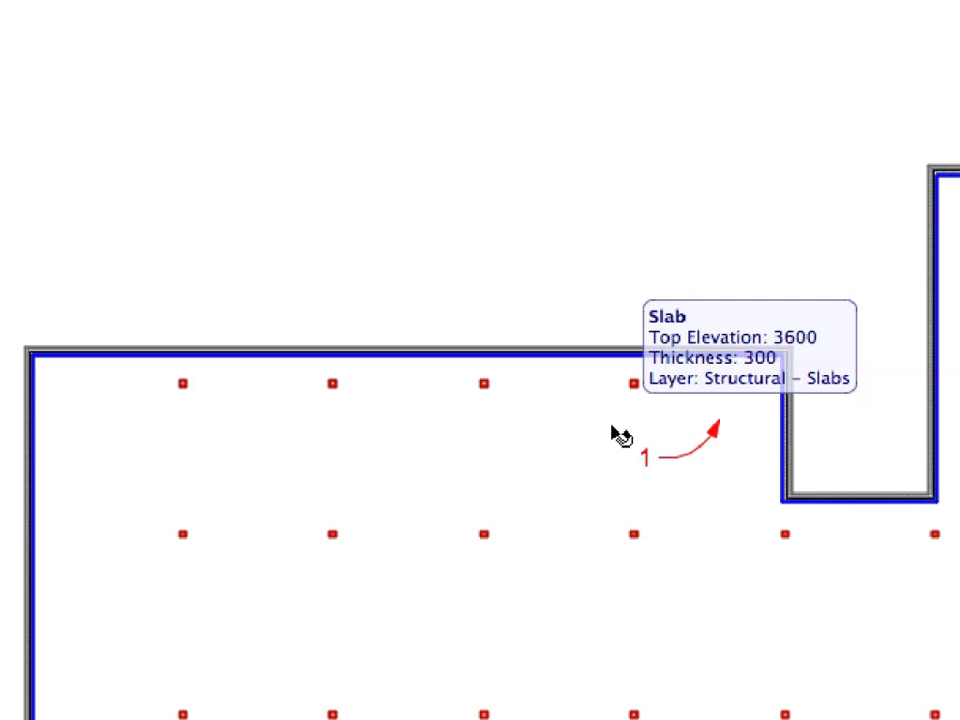
{"action": "left_click", "coordinate": [617, 435]}
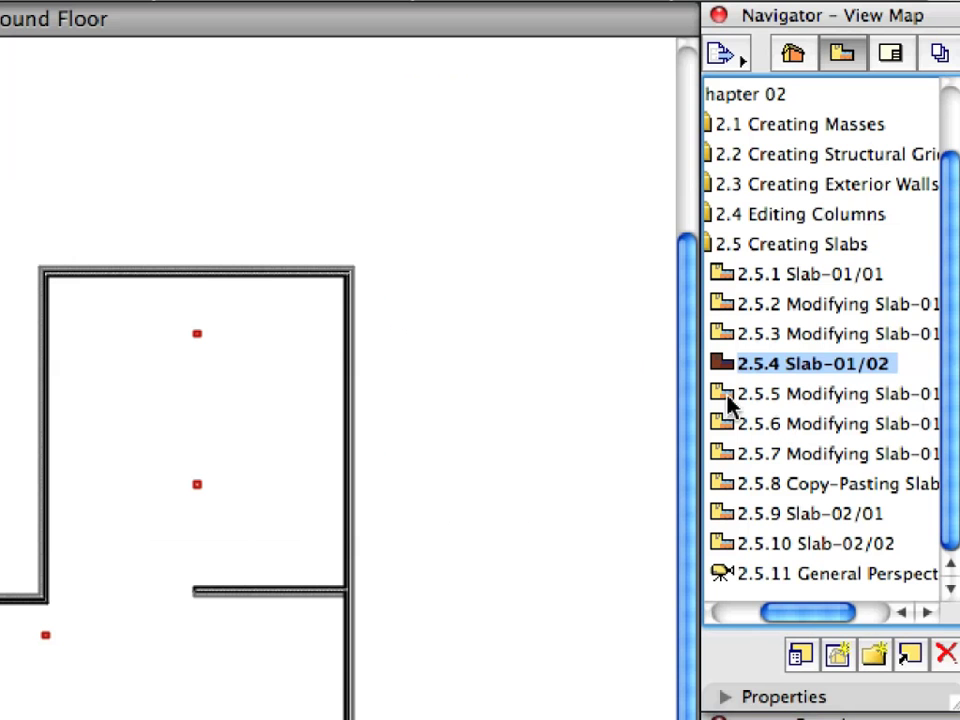
Open saved view 2.5.5 and delete the top wall.
{"action": "left_click", "coordinate": [843, 298]}
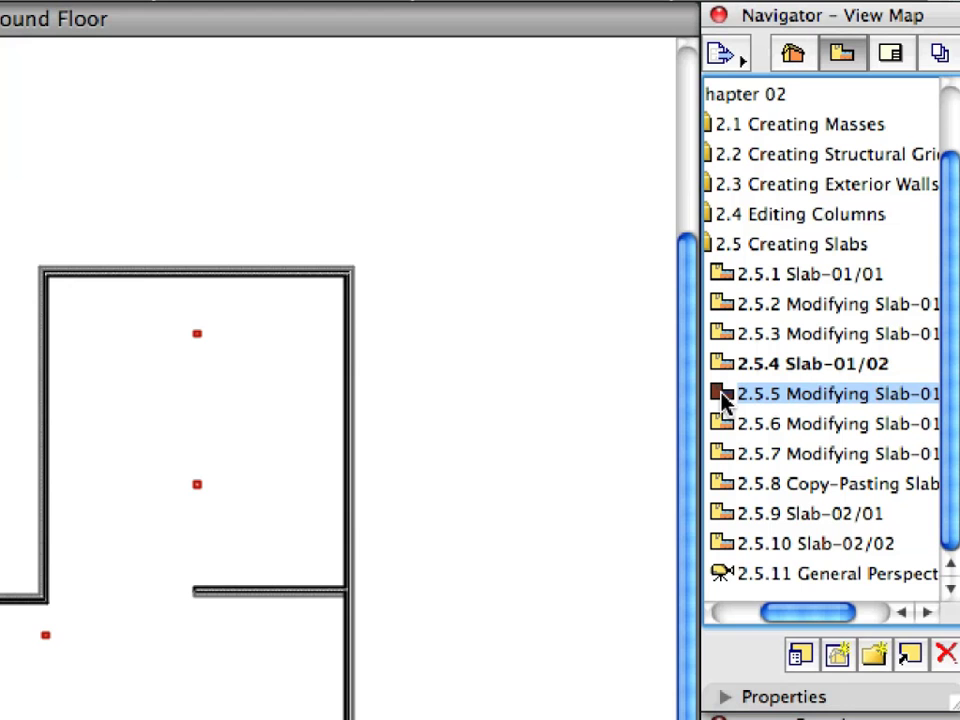
{"action": "double_click", "coordinate": [725, 397]}
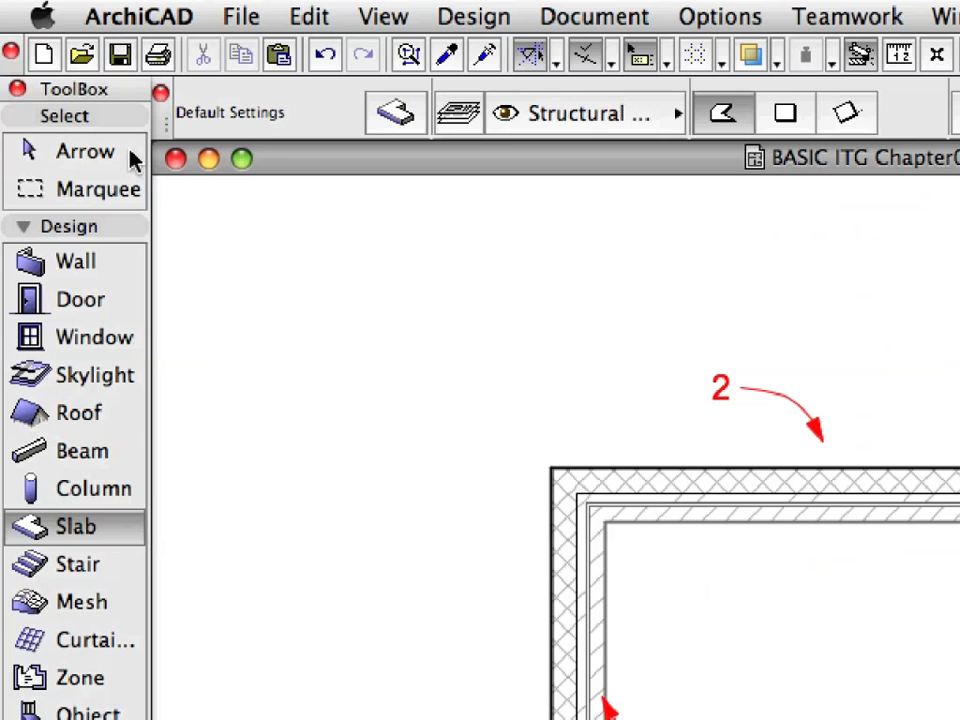
{"action": "left_click", "coordinate": [129, 156]}
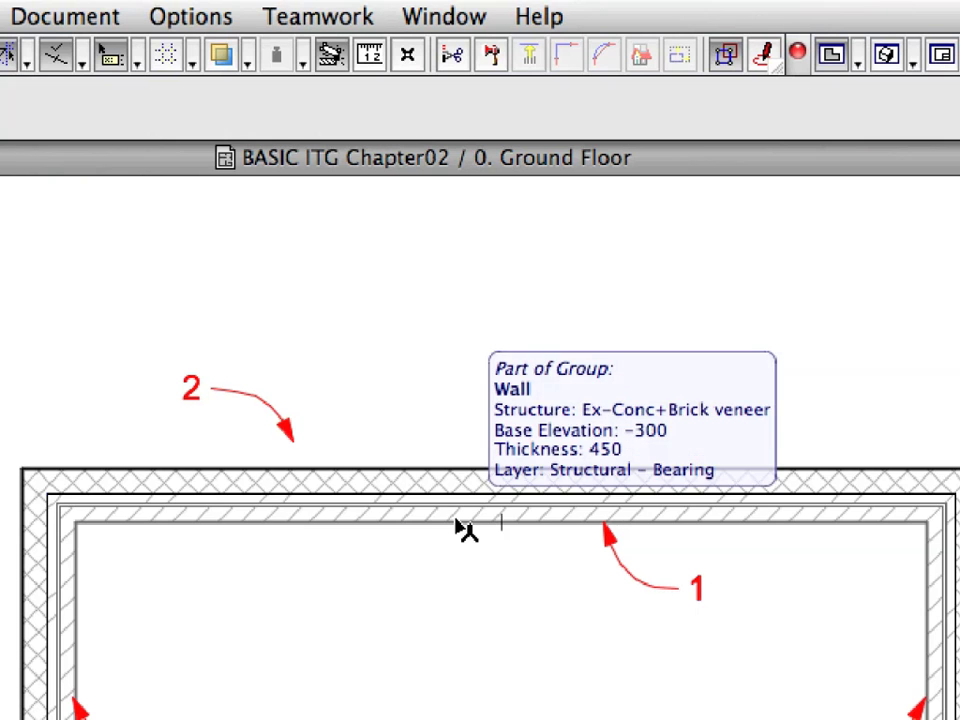
{"action": "left_click", "coordinate": [457, 522]}
{"action": "left_click", "coordinate": [457, 522]}
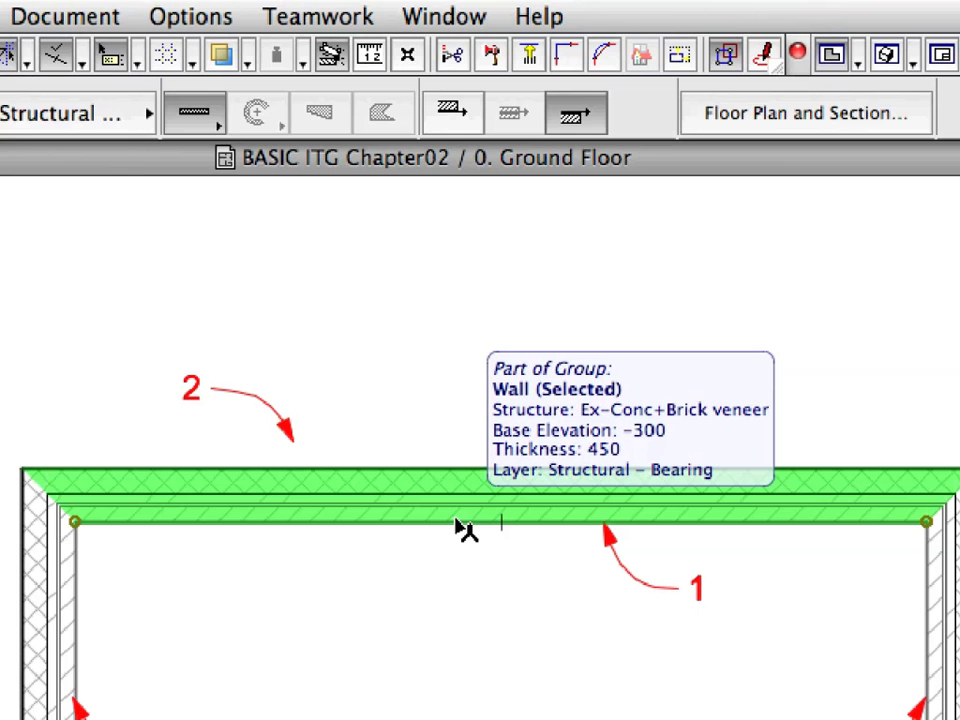
{"action": "right_click", "coordinate": [299, 209]}
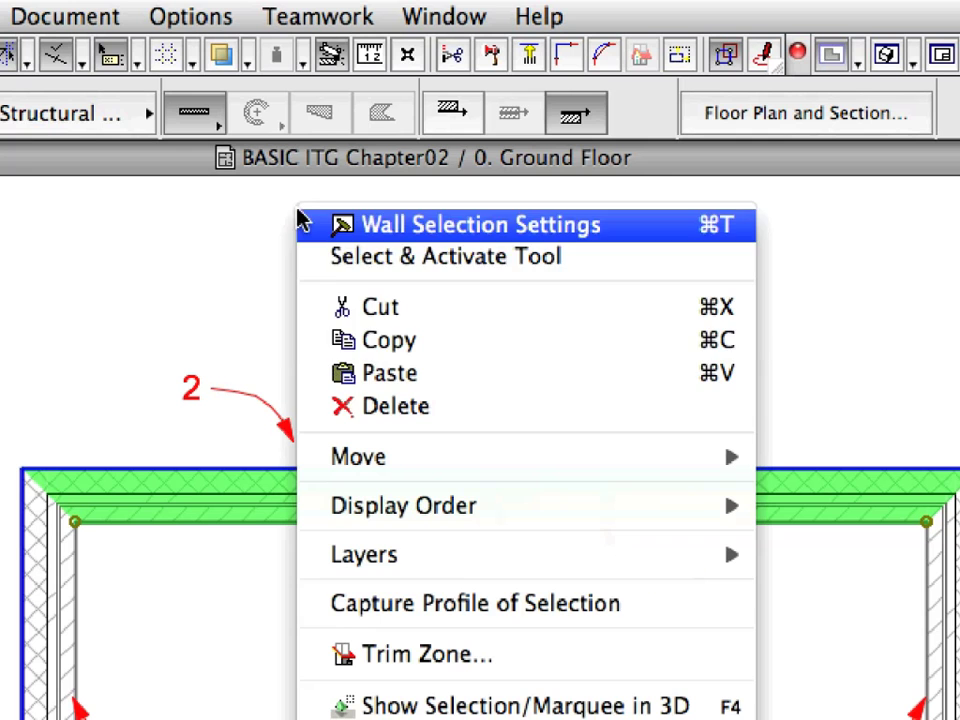
{"action": "left_click", "coordinate": [507, 424]}
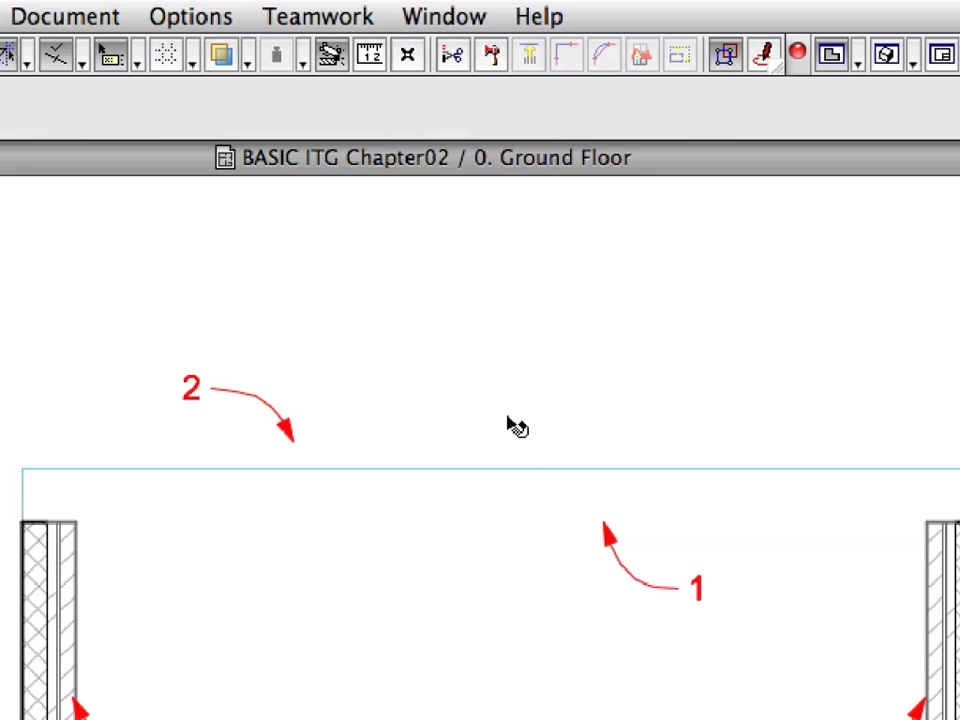
Offset the slab's top edge by 320 to line 1 between walls 3 and 4.
{"action": "left_click", "coordinate": [345, 476]}
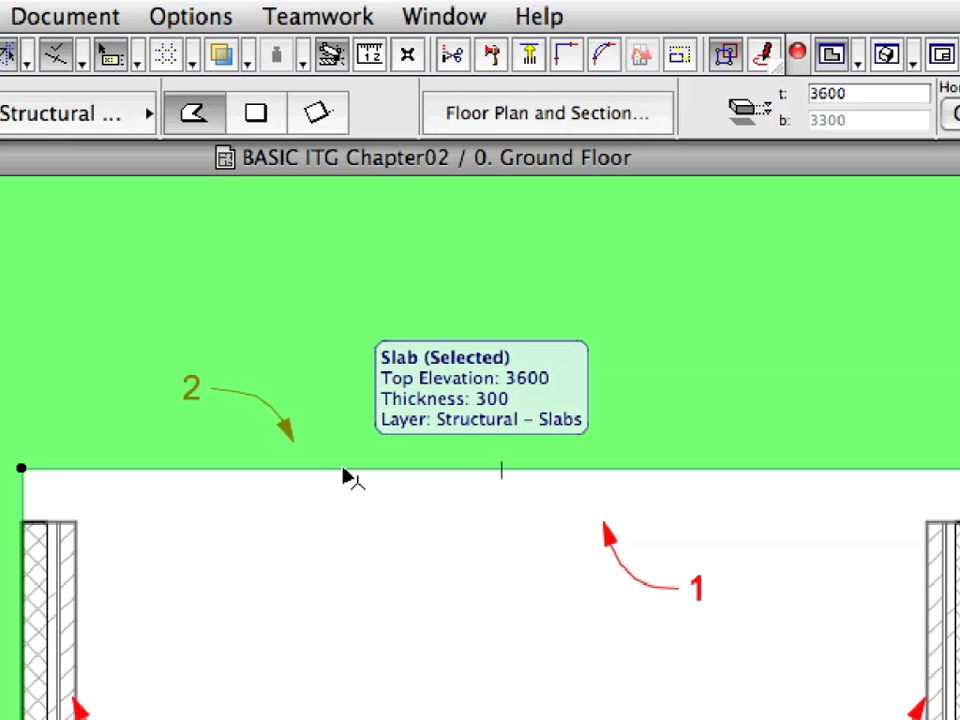
{"action": "left_click", "coordinate": [343, 470]}
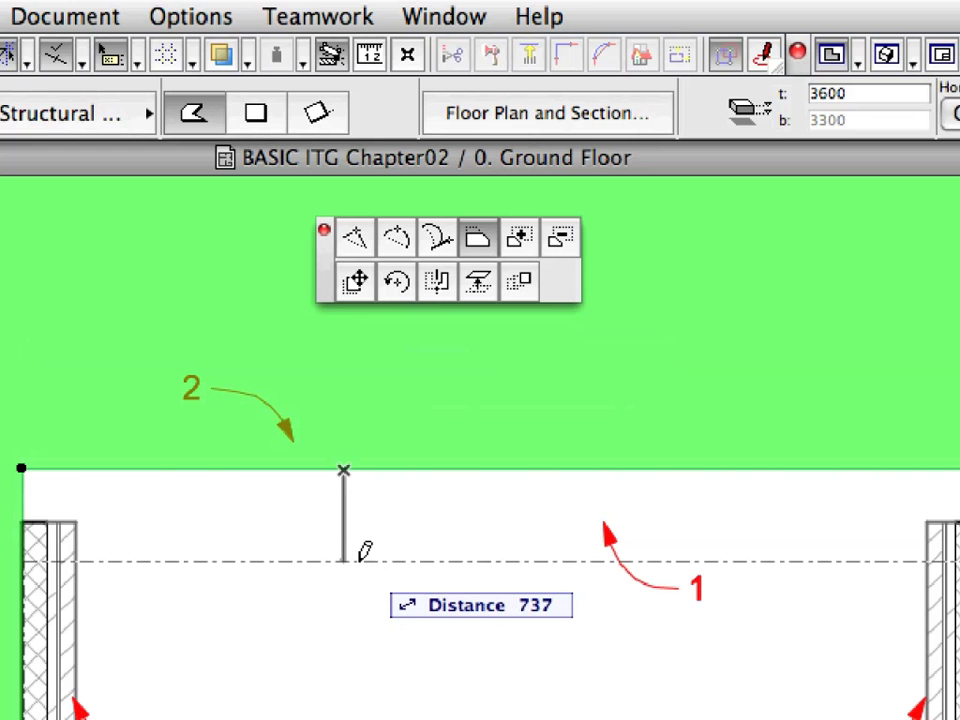
{"action": "type", "text": "320"}
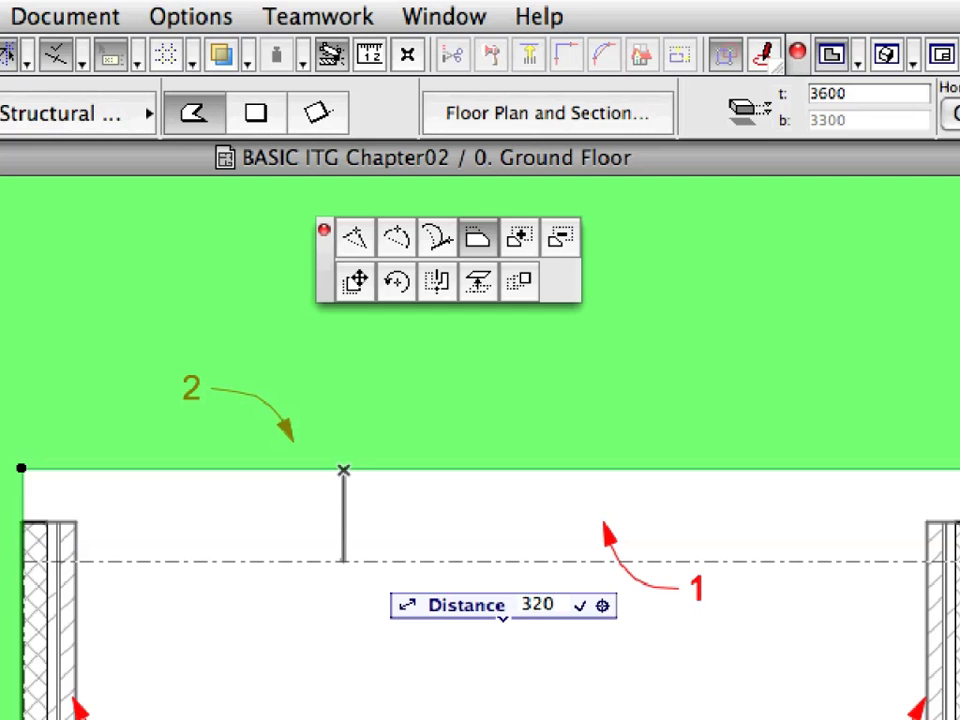
{"action": "key", "text": "Return"}
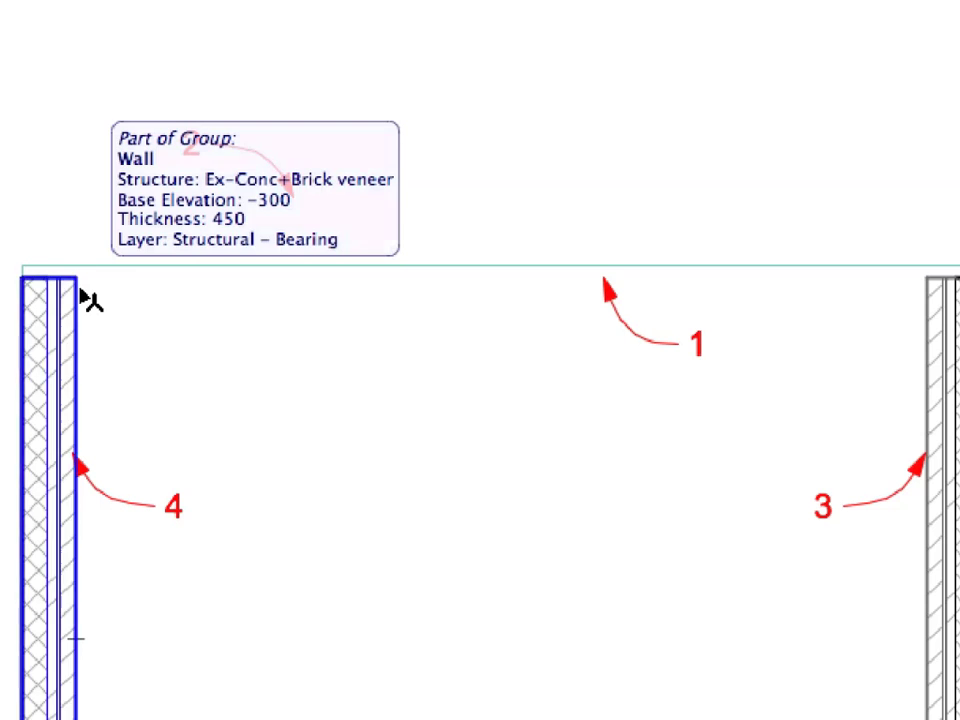
Adjust the left and right side walls so their ends meet the offset slab edge.
{"action": "left_click", "coordinate": [80, 535]}
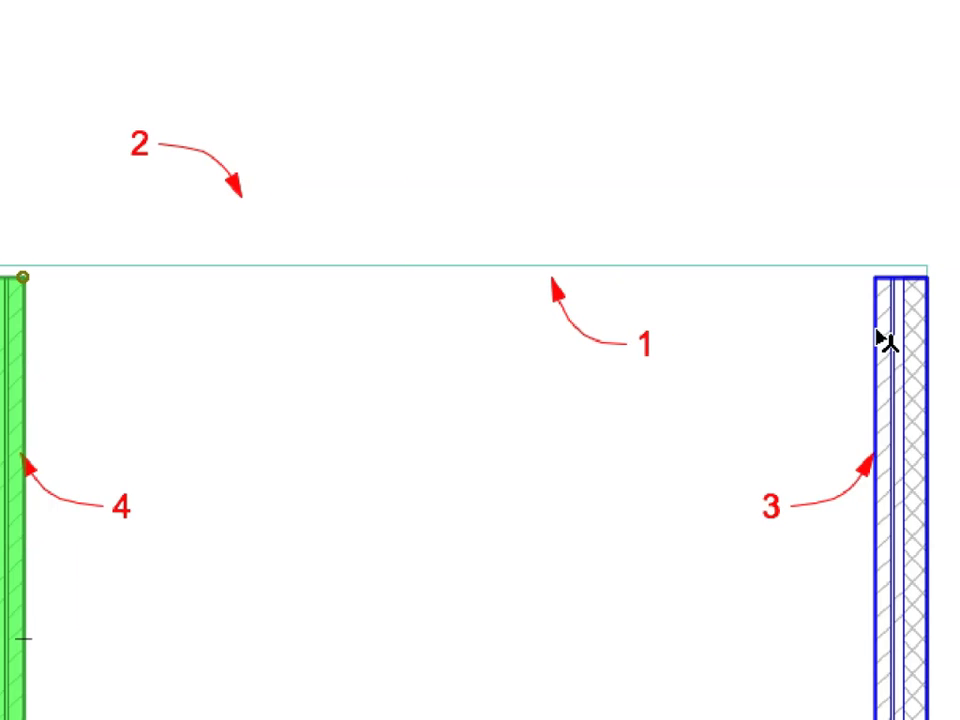
{"action": "left_click", "coordinate": [886, 340], "text": "shift"}
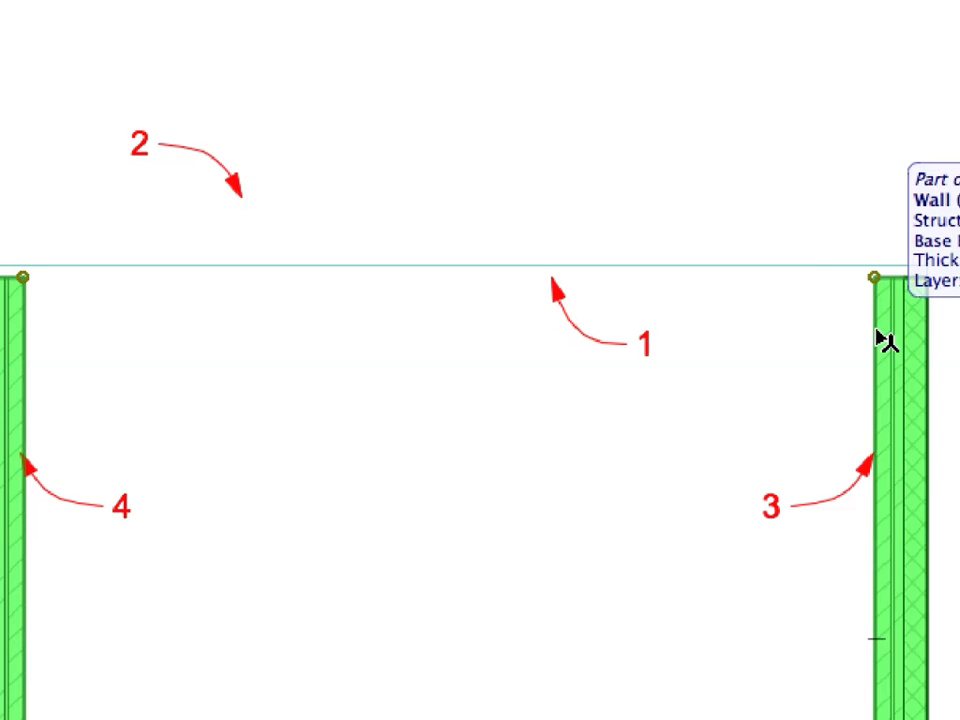
{"action": "left_click", "coordinate": [0, 0]}
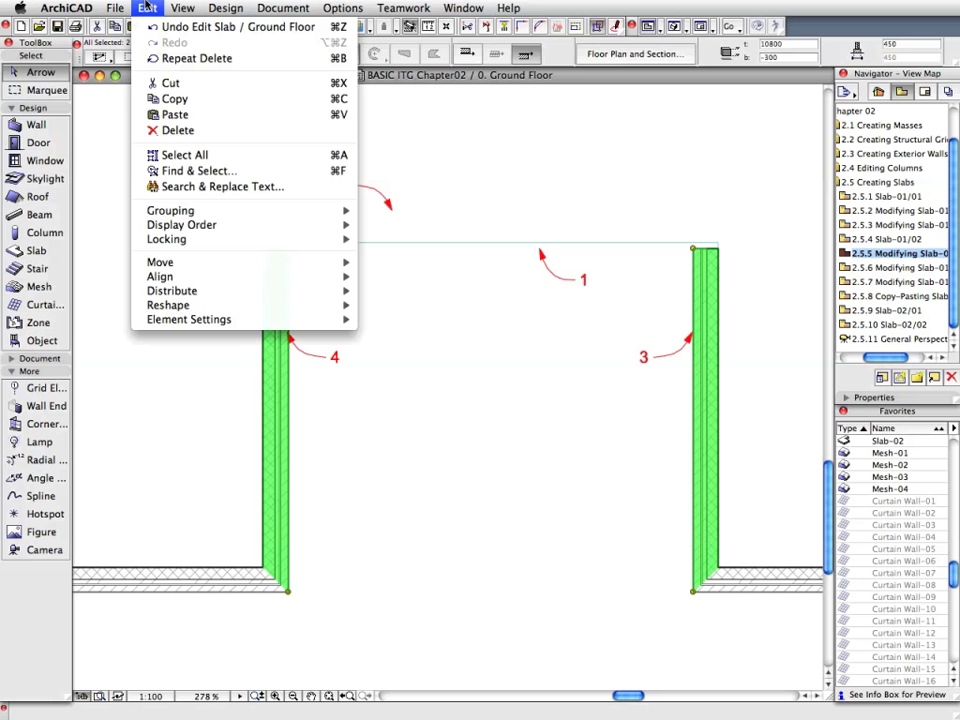
{"action": "mouse_move", "coordinate": [250, 305]}
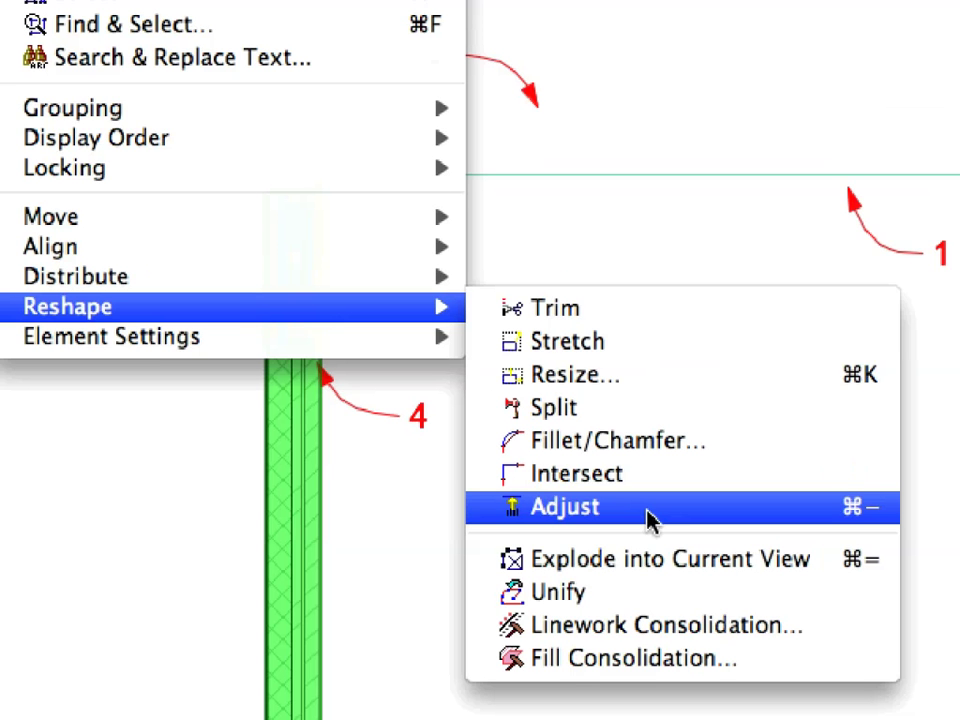
{"action": "left_click", "coordinate": [650, 508]}
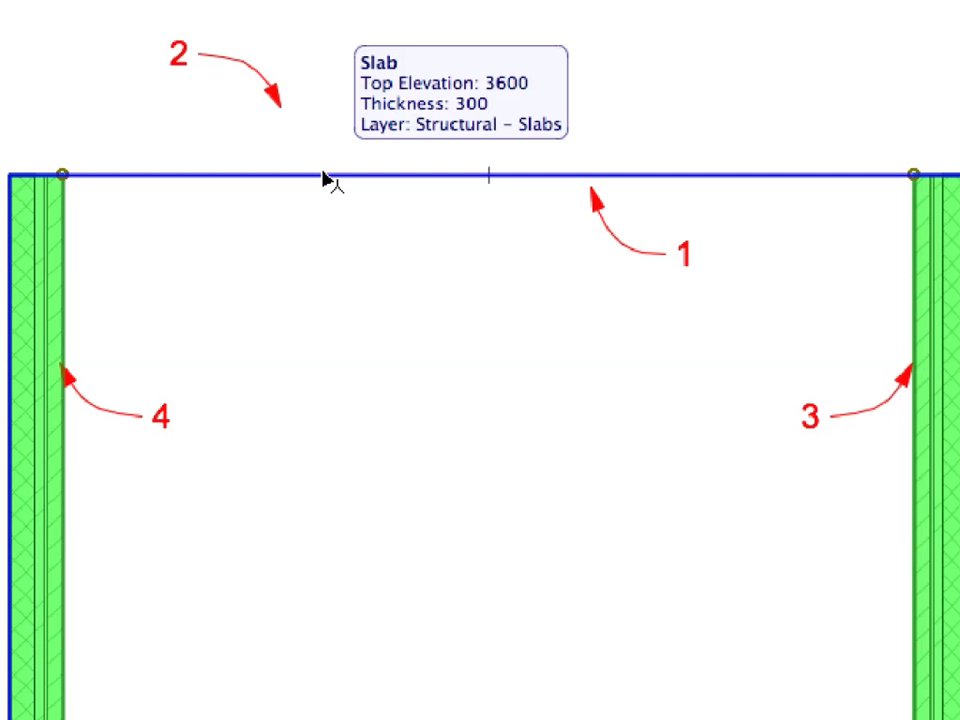
{"action": "left_click", "coordinate": [325, 180]}
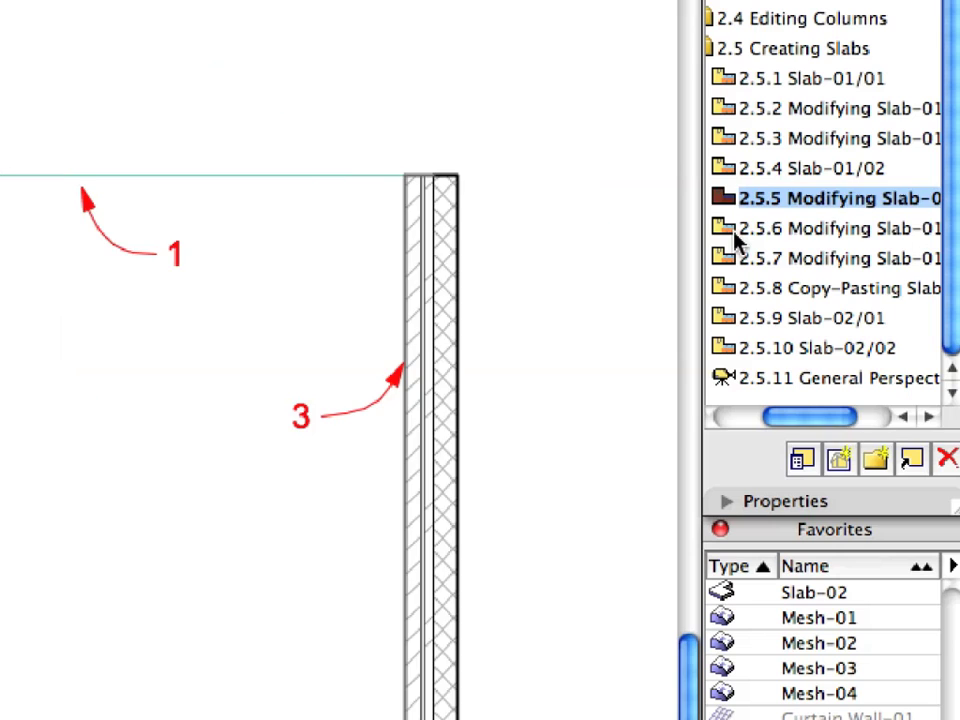
{"action": "double_click", "coordinate": [735, 233]}
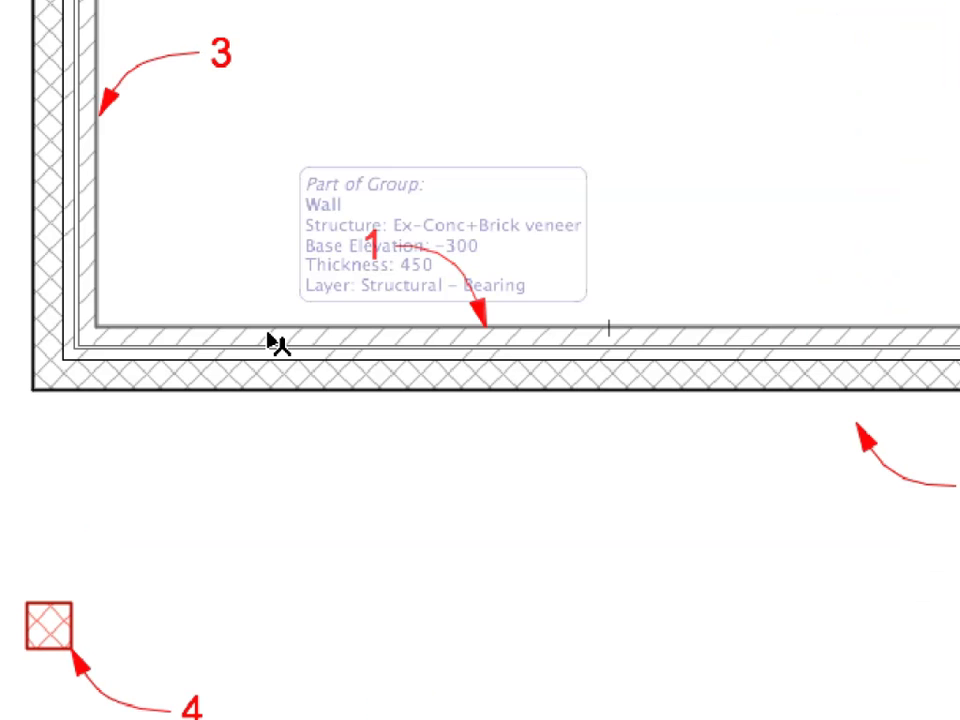
Delete the 450-thick bottom bearing wall at marker 1 in view 2.5.6.
{"action": "left_click", "coordinate": [278, 342]}
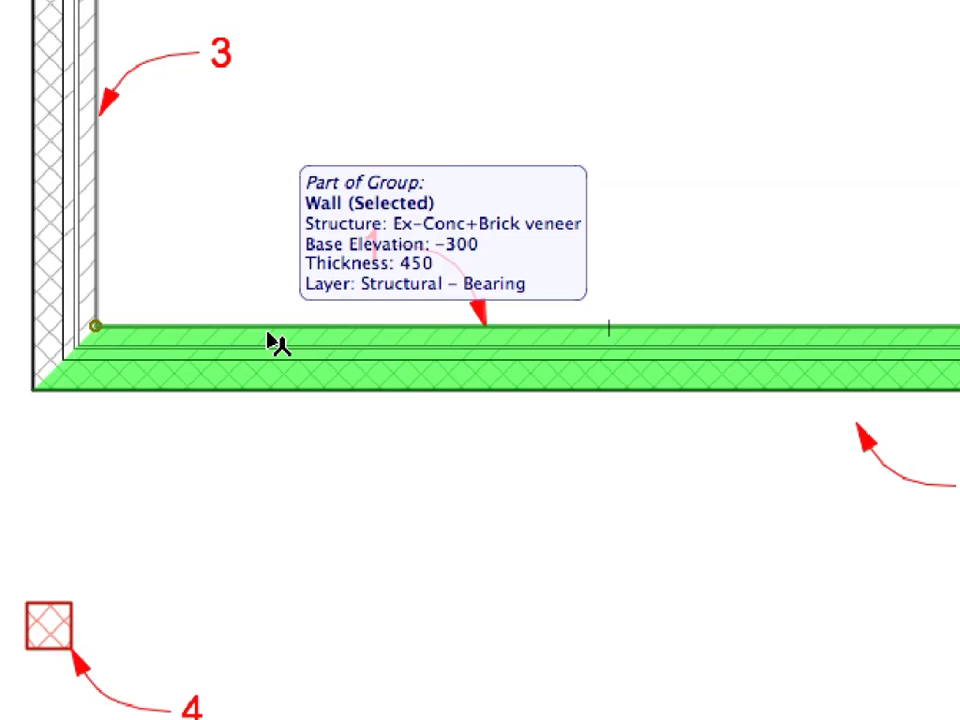
{"action": "right_click", "coordinate": [184, 190]}
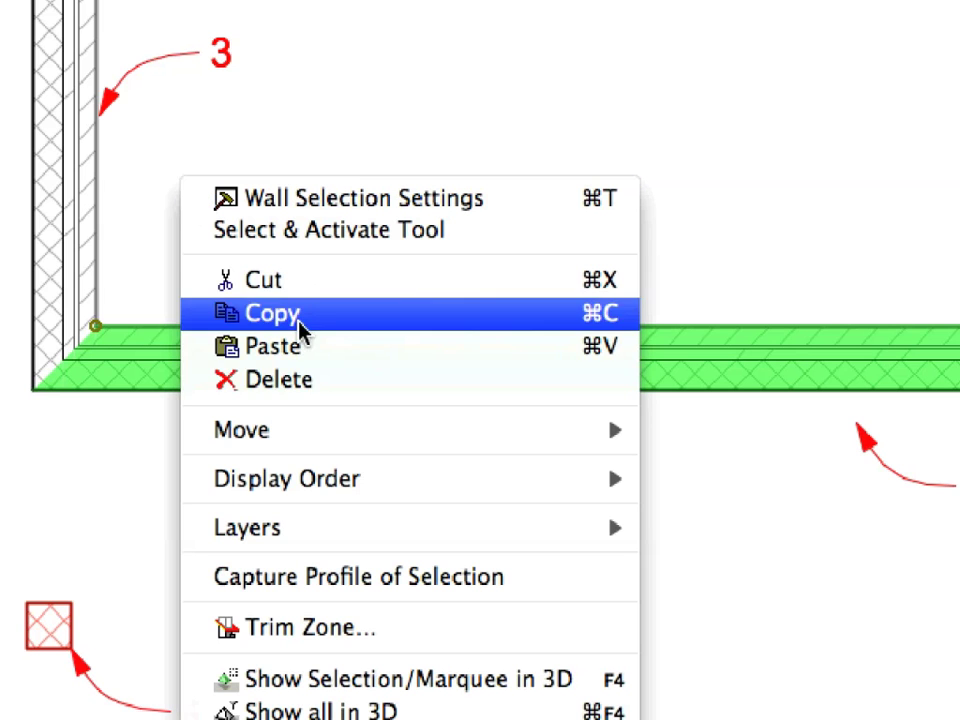
{"action": "left_click", "coordinate": [350, 382]}
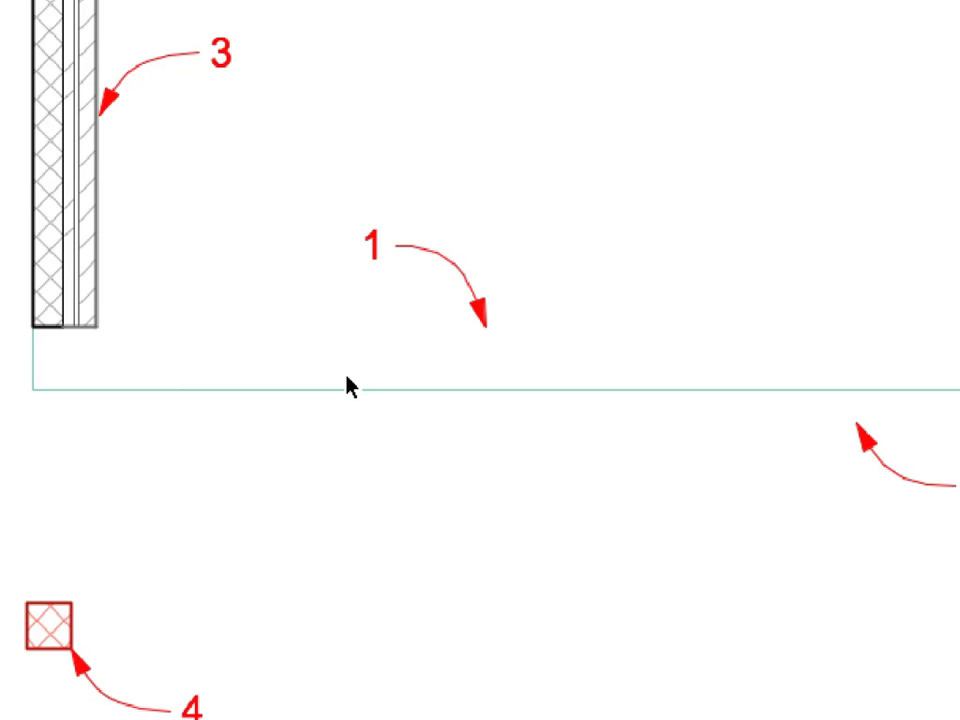
Offset the slab's bottom edge 320 inward to line 1, then deselect the slab.
{"action": "left_click", "coordinate": [761, 435]}
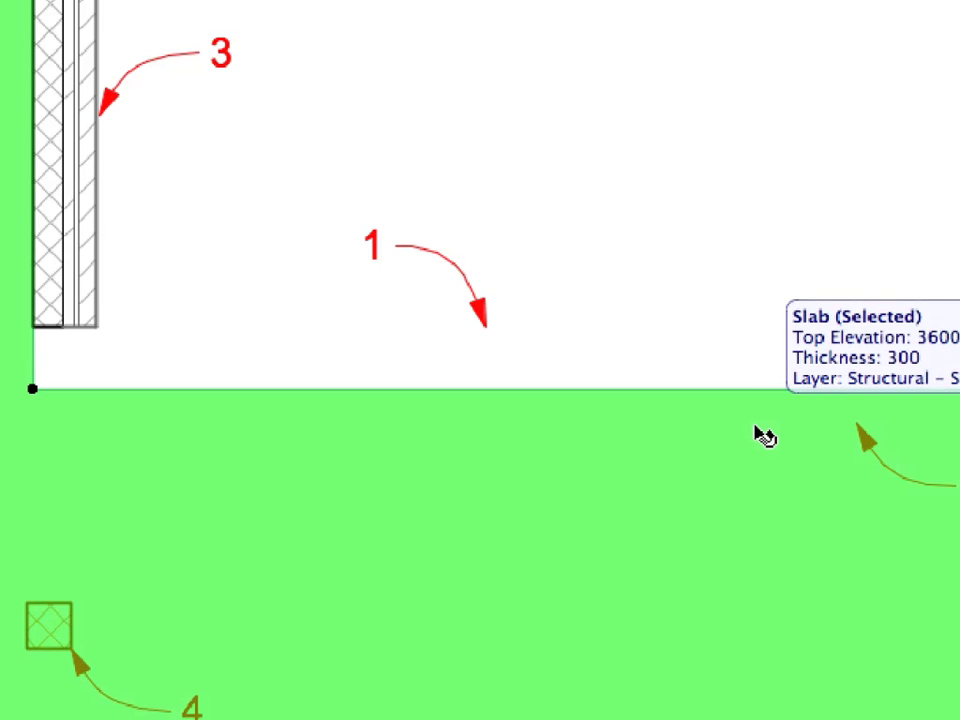
{"action": "left_click", "coordinate": [385, 388]}
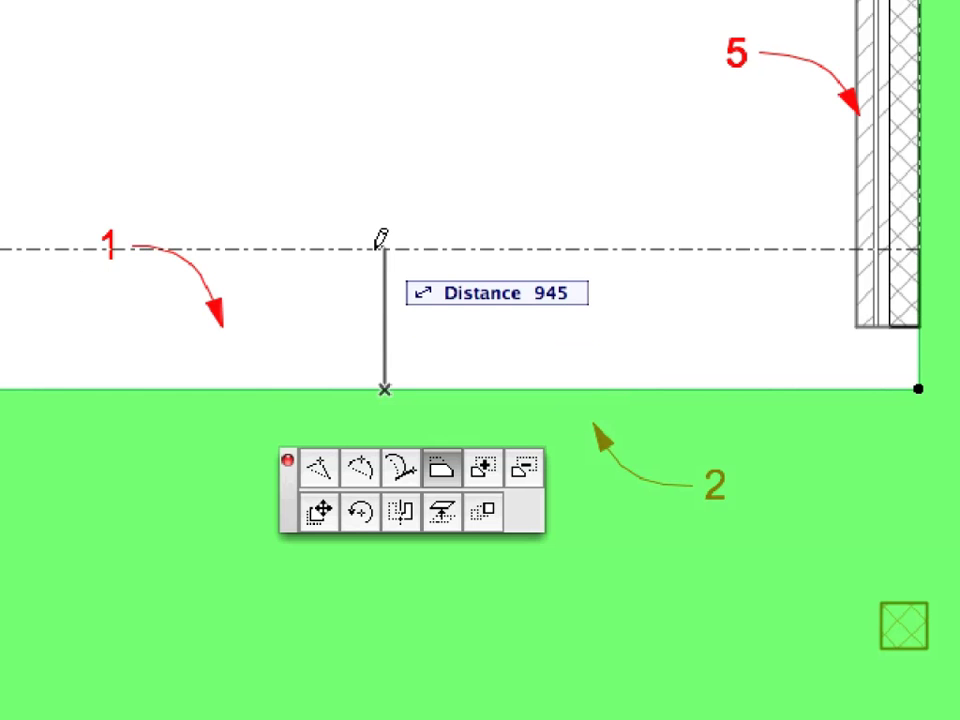
{"action": "type", "text": "320"}
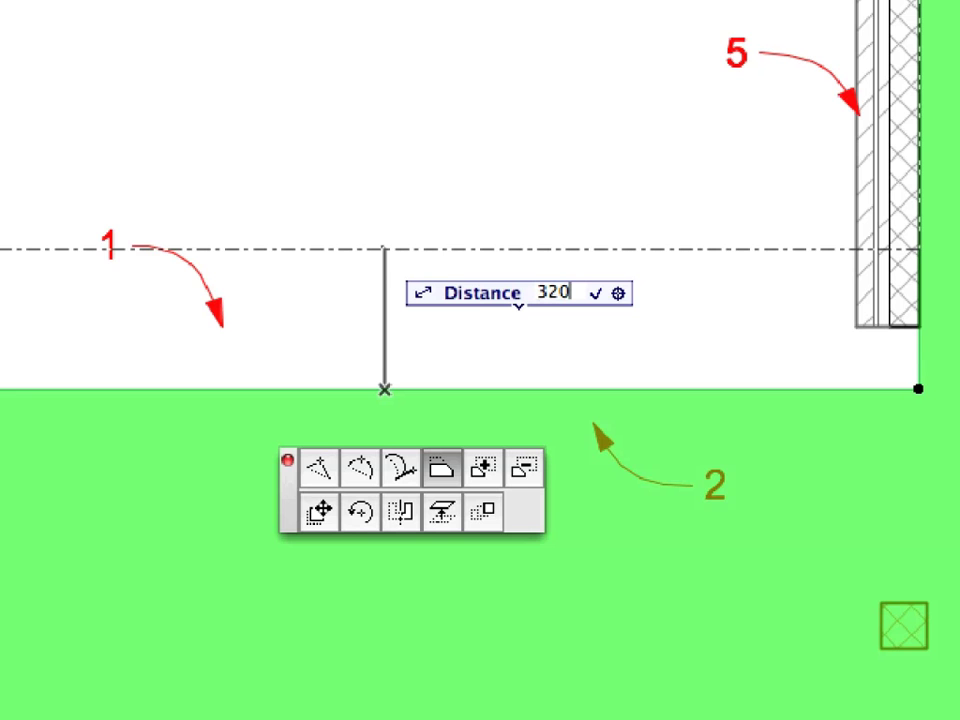
{"action": "key", "text": "Return"}
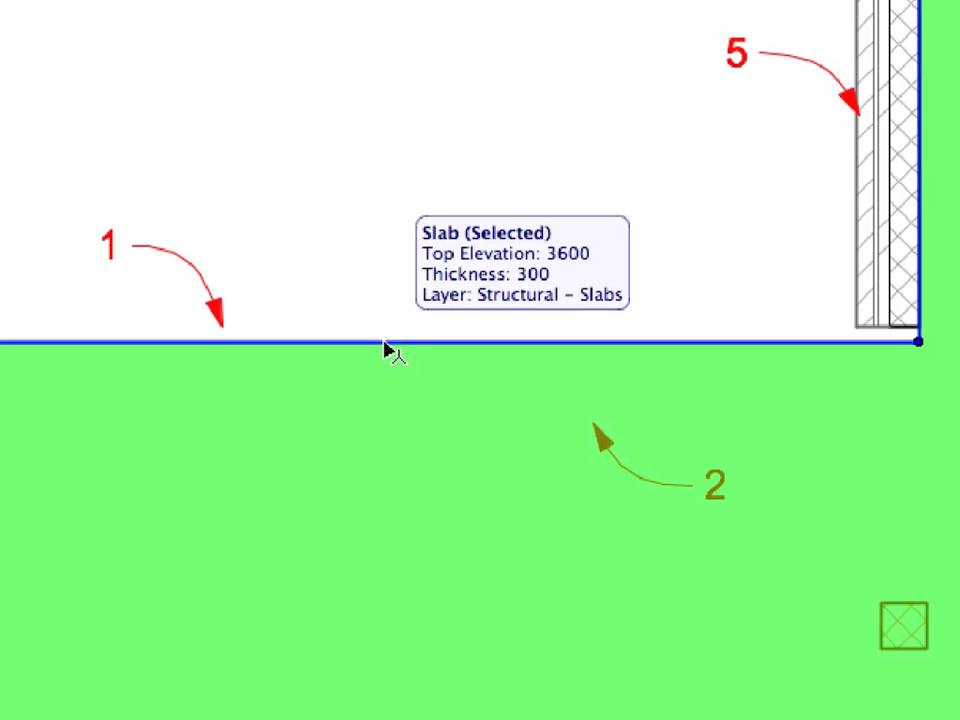
{"action": "key", "text": "Escape"}
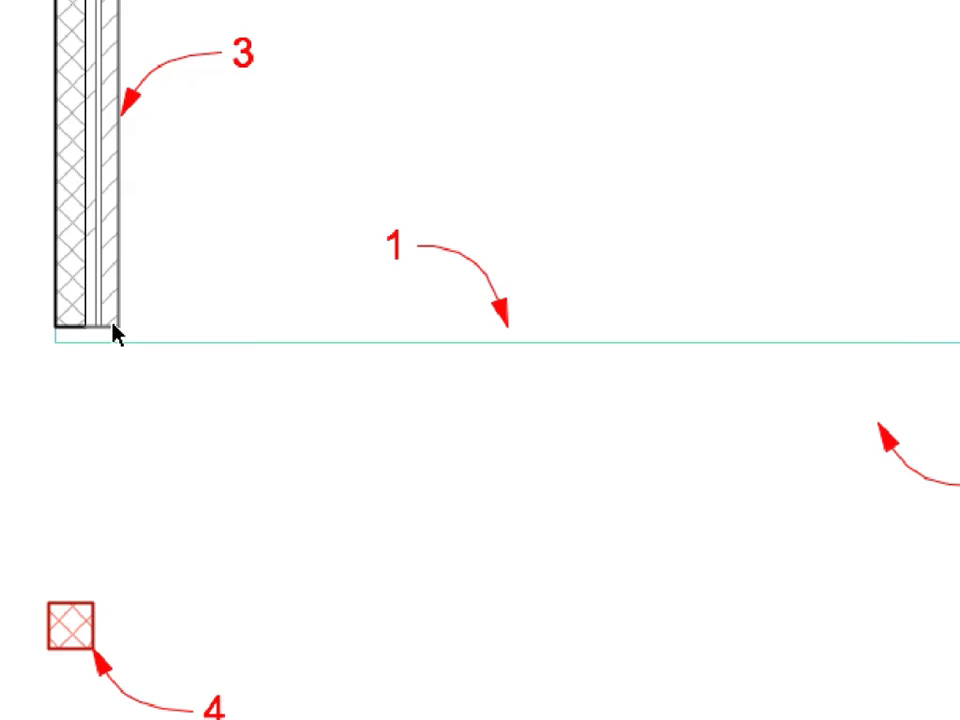
Adjust wall 3 to extend past line 1 down to the column 4 line at the corner.
{"action": "left_click", "coordinate": [122, 263]}
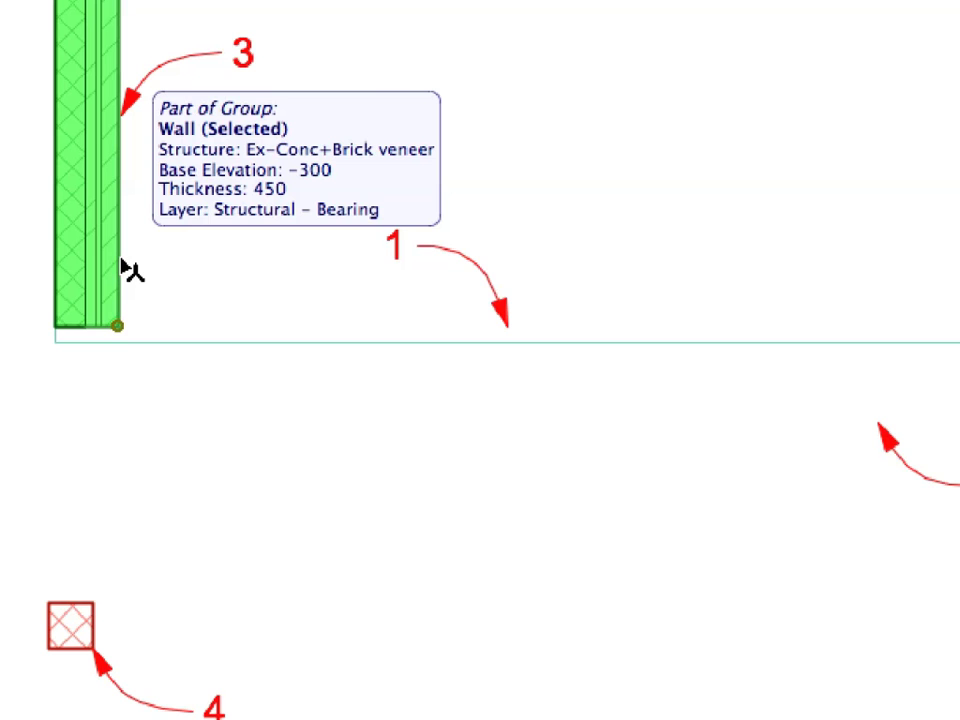
{"action": "left_click", "coordinate": [147, 8]}
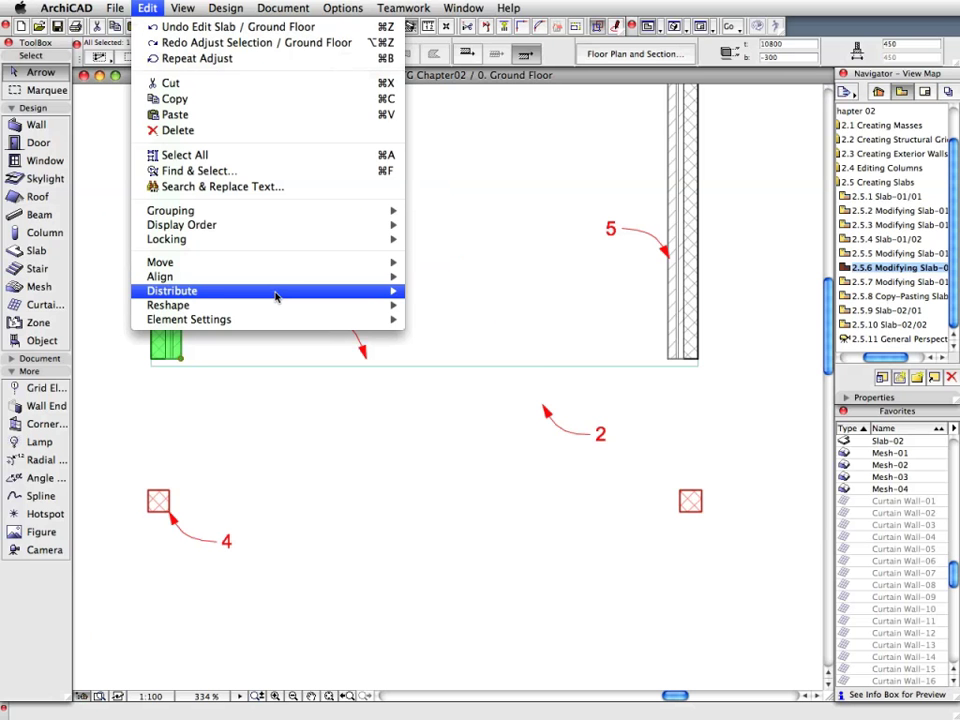
{"action": "mouse_move", "coordinate": [288, 311]}
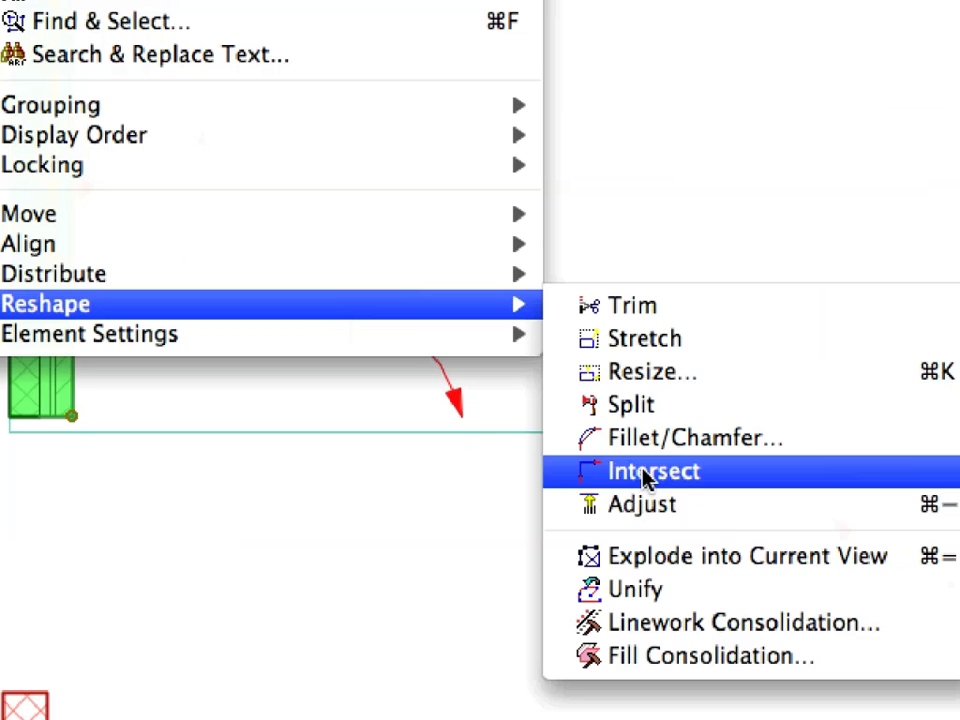
{"action": "left_click", "coordinate": [728, 518]}
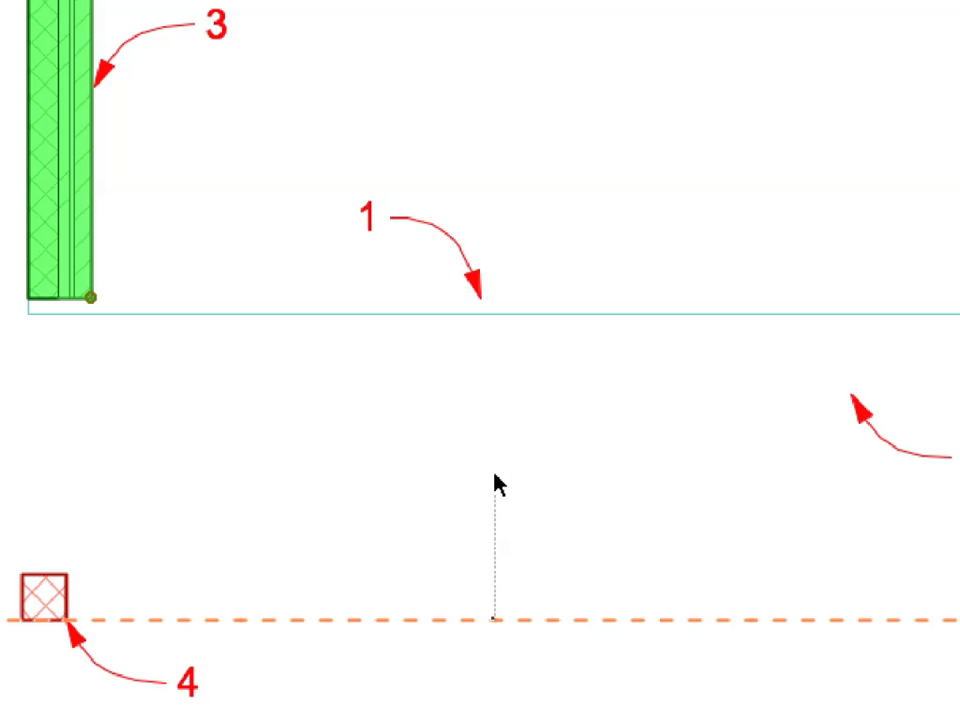
{"action": "left_click", "coordinate": [331, 621]}
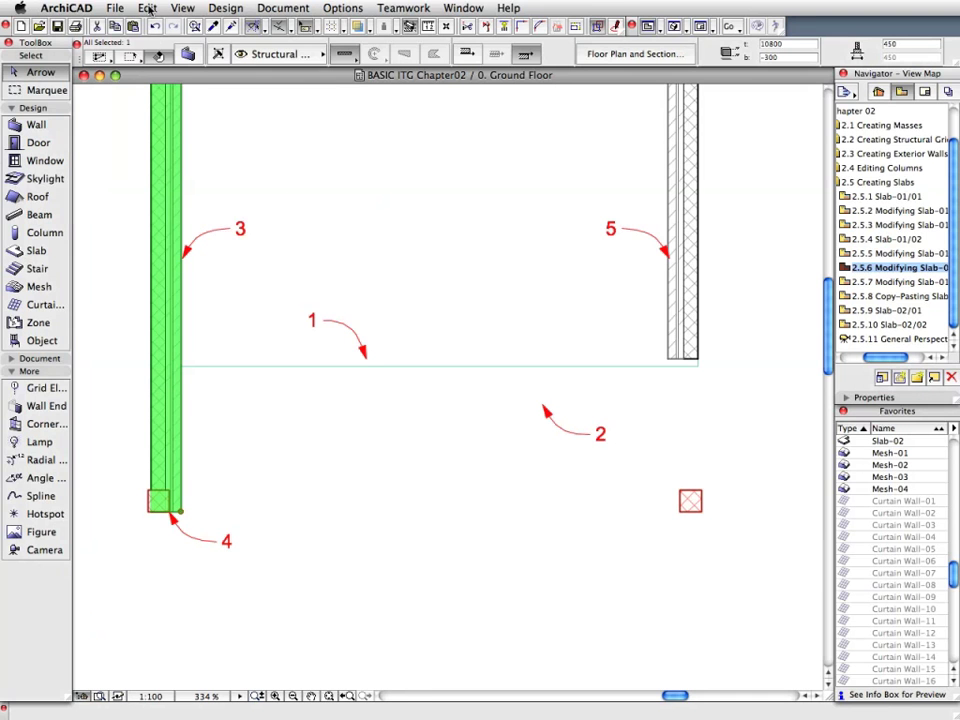
Split wall 3 at the slab 1 edge line, keeping the piece that runs down to column 4.
{"action": "left_click", "coordinate": [148, 9]}
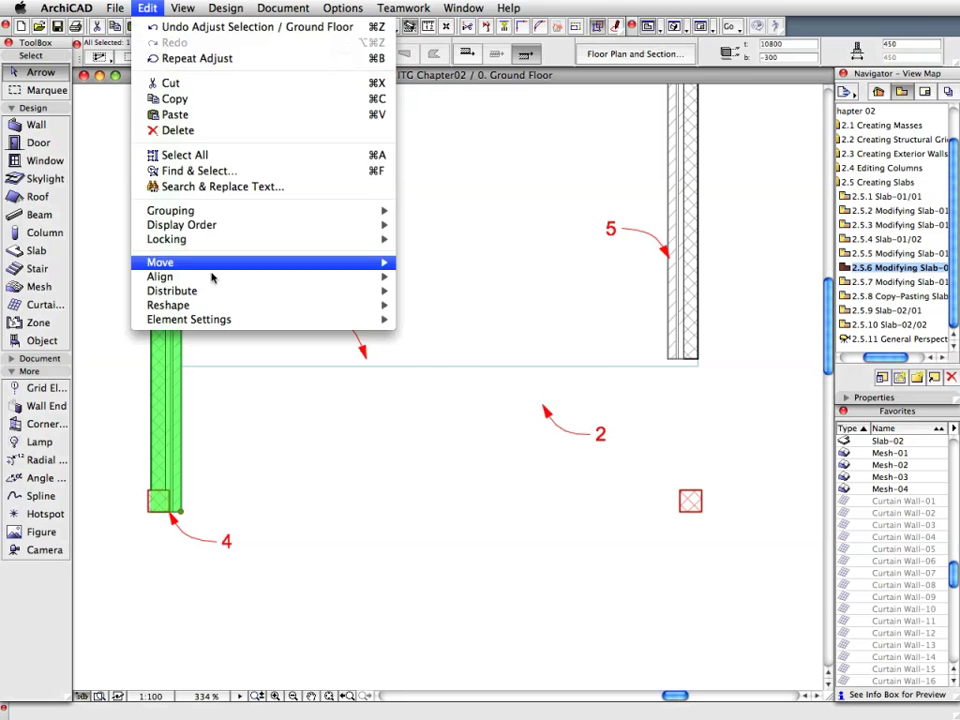
{"action": "mouse_move", "coordinate": [253, 311]}
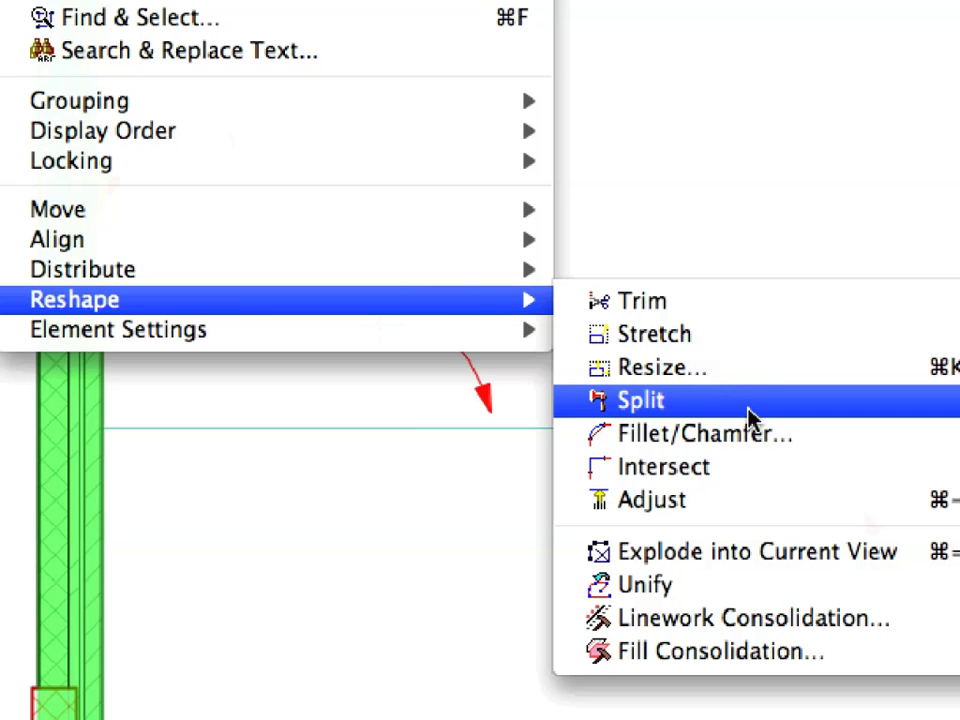
{"action": "left_click", "coordinate": [748, 402]}
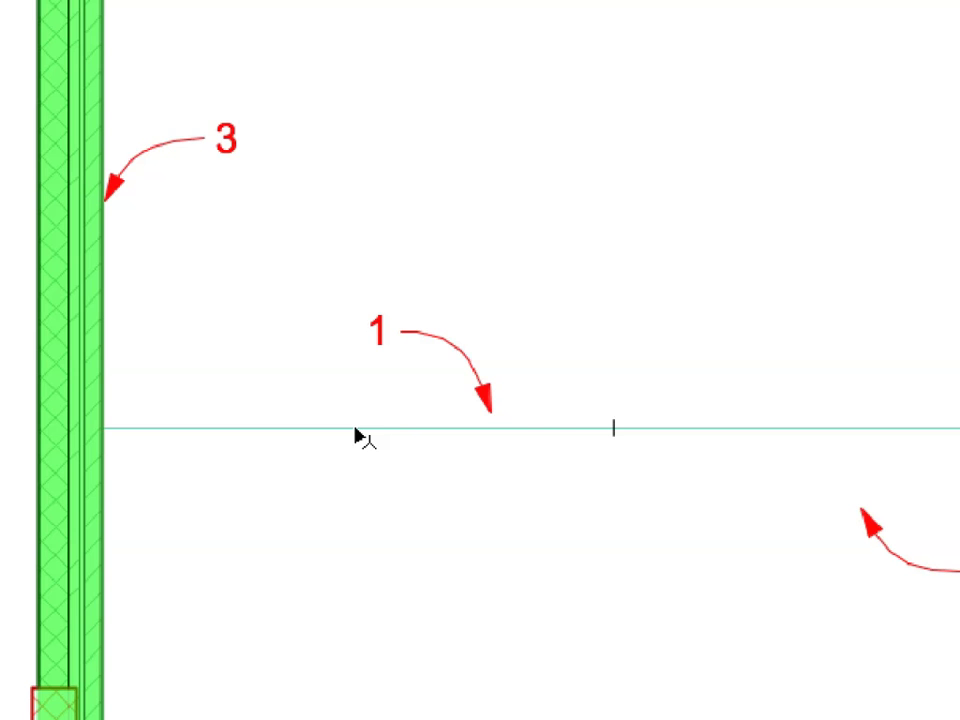
{"action": "left_click", "coordinate": [362, 428]}
{"action": "mouse_move", "coordinate": [340, 522]}
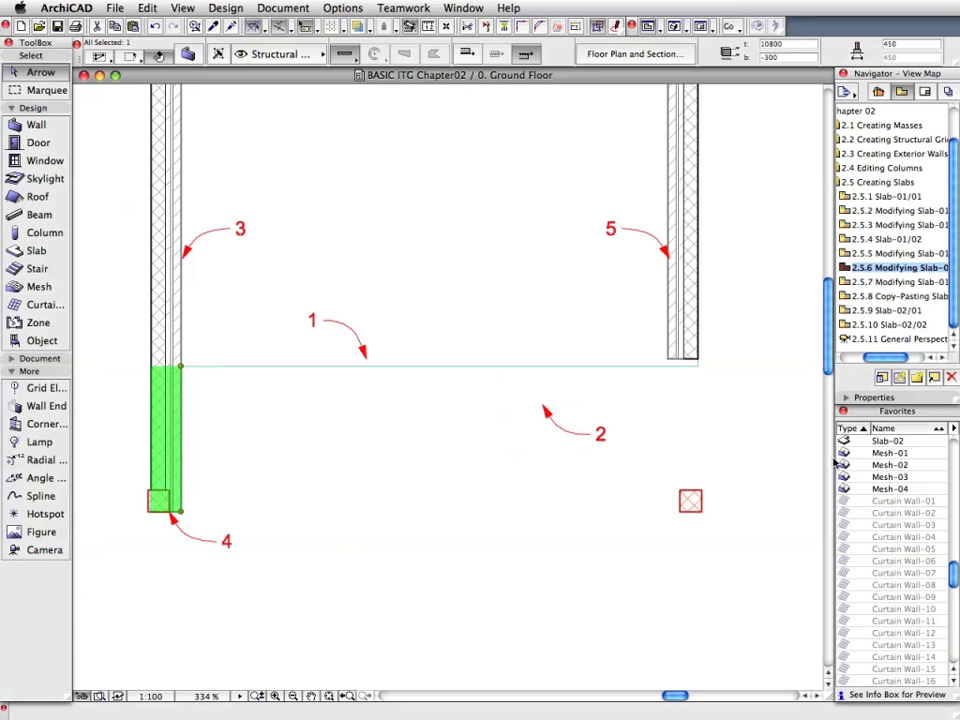
{"action": "left_click", "coordinate": [887, 441]}
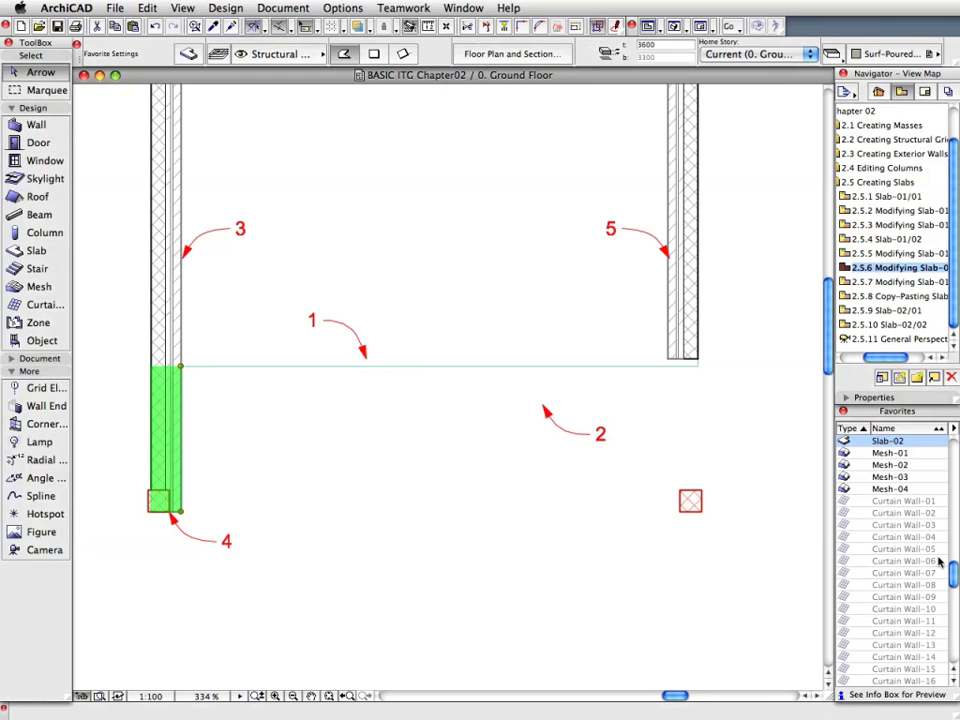
{"action": "scroll", "coordinate": [900, 520], "scroll_direction": "up", "scroll_amount": 5}
{"action": "left_click", "coordinate": [867, 480]}
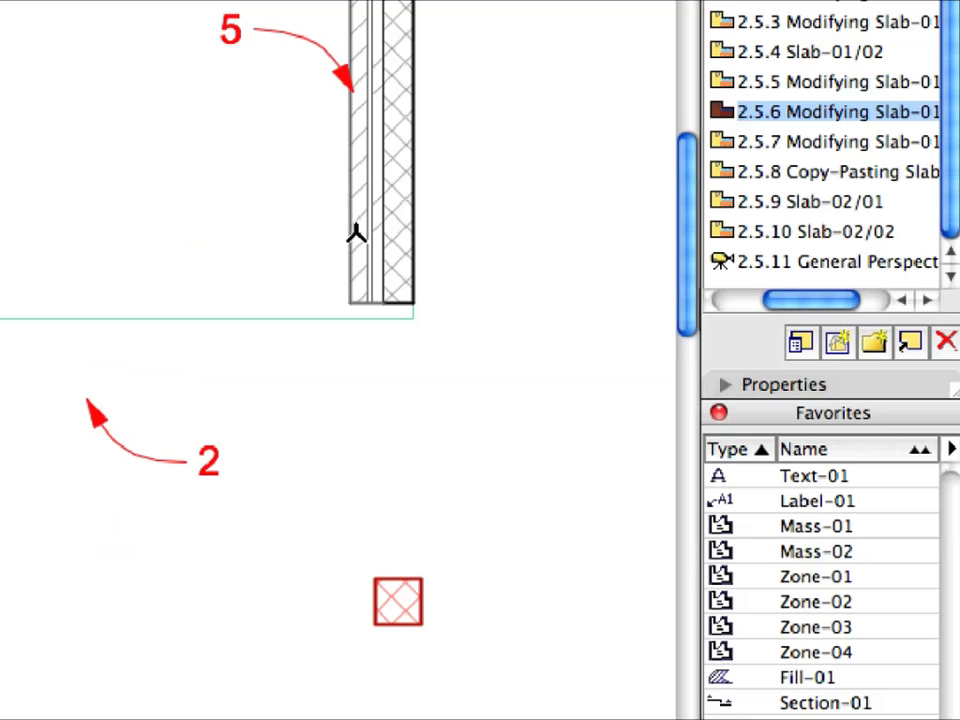
Use Adjust to extend wall 5's lower end to the slab edge line below it.
{"action": "left_click", "coordinate": [365, 244]}
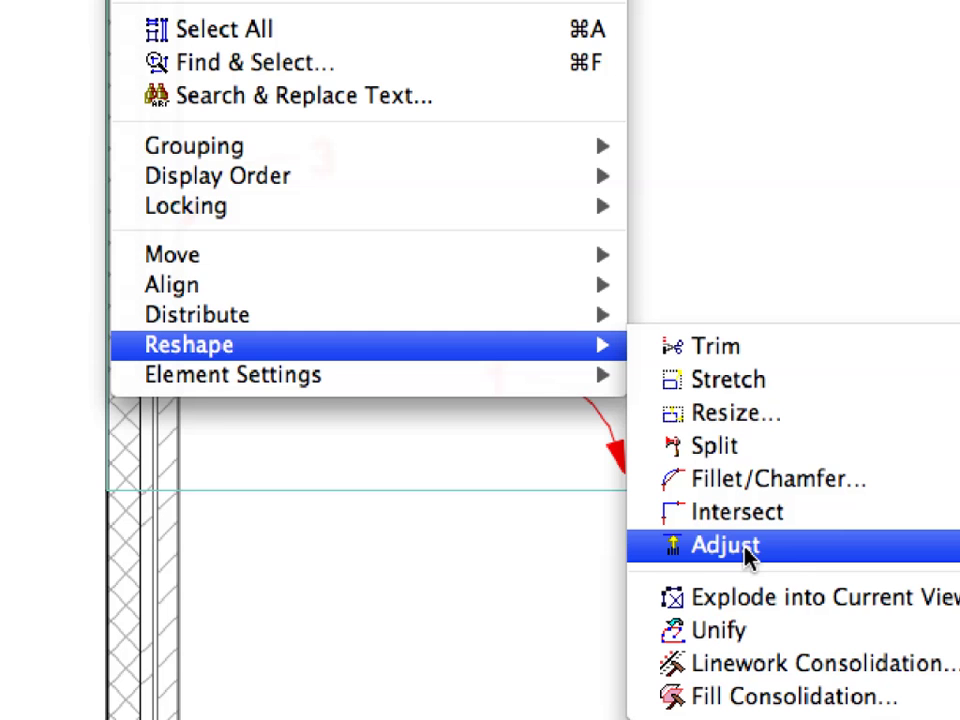
{"action": "left_click", "coordinate": [745, 553]}
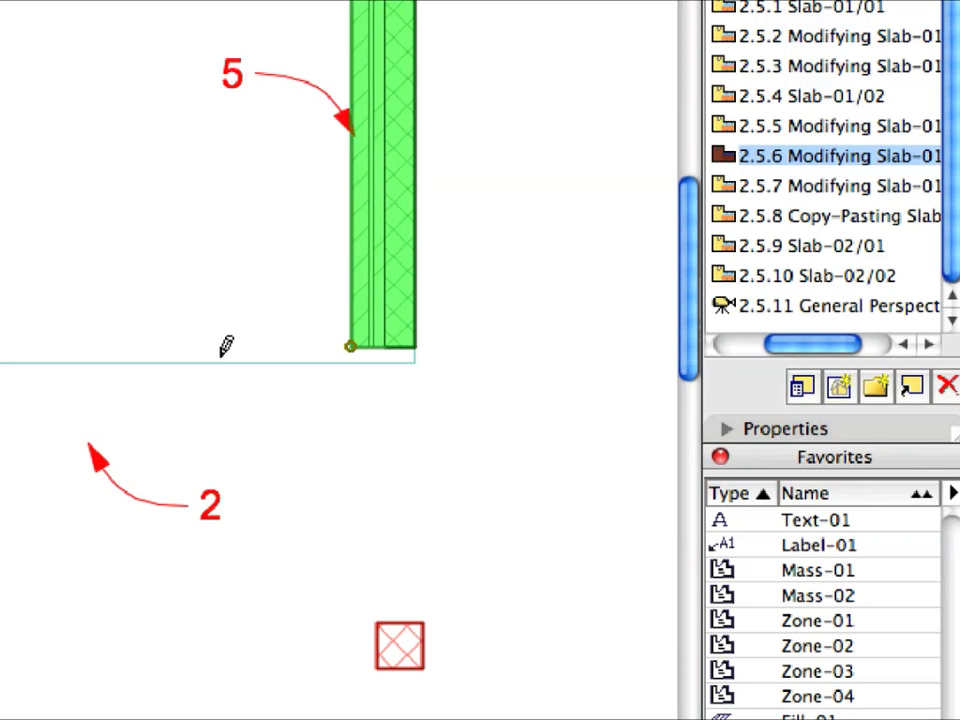
{"action": "left_click", "coordinate": [222, 361]}
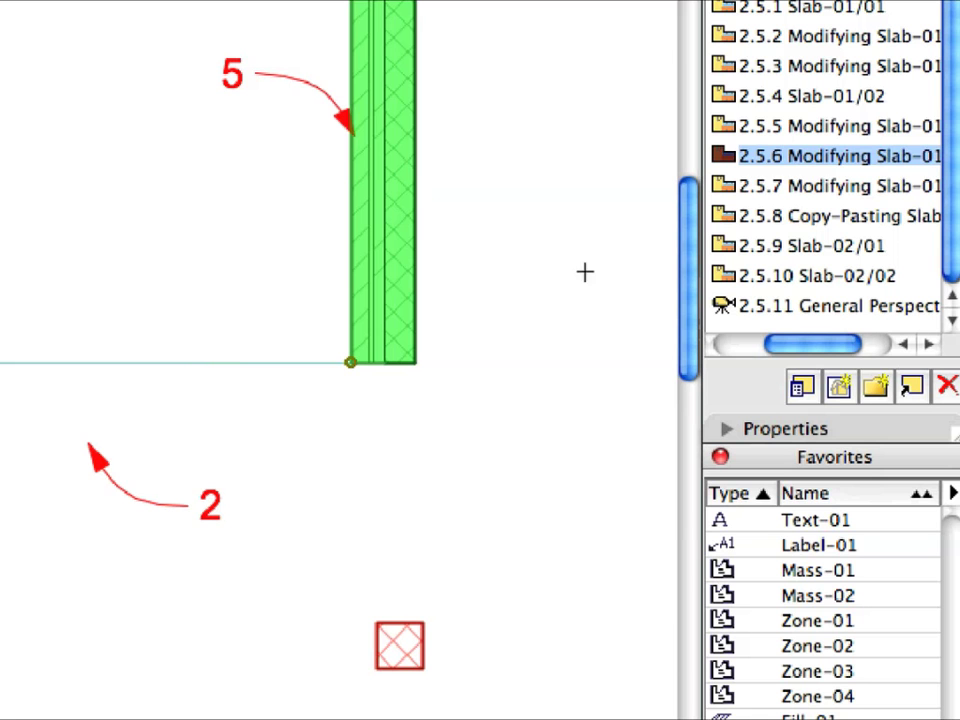
In view 2.5.7, offset slab 1.1's edge back so it stops at wall 1.2's end.
{"action": "left_click", "coordinate": [725, 192]}
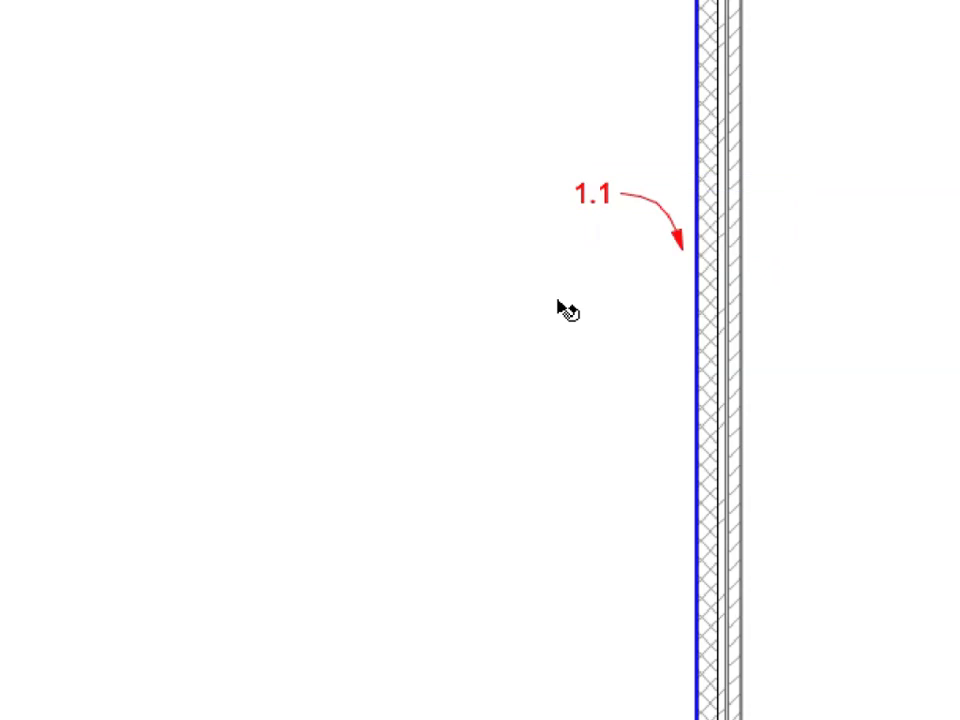
{"action": "left_click", "coordinate": [558, 309]}
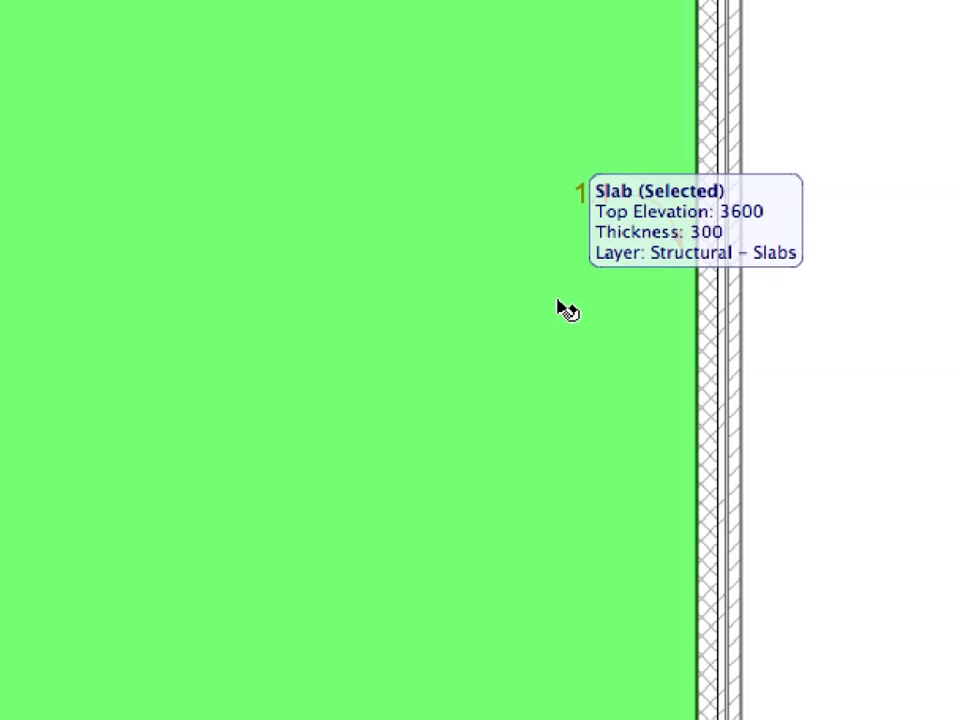
{"action": "left_click", "coordinate": [697, 334]}
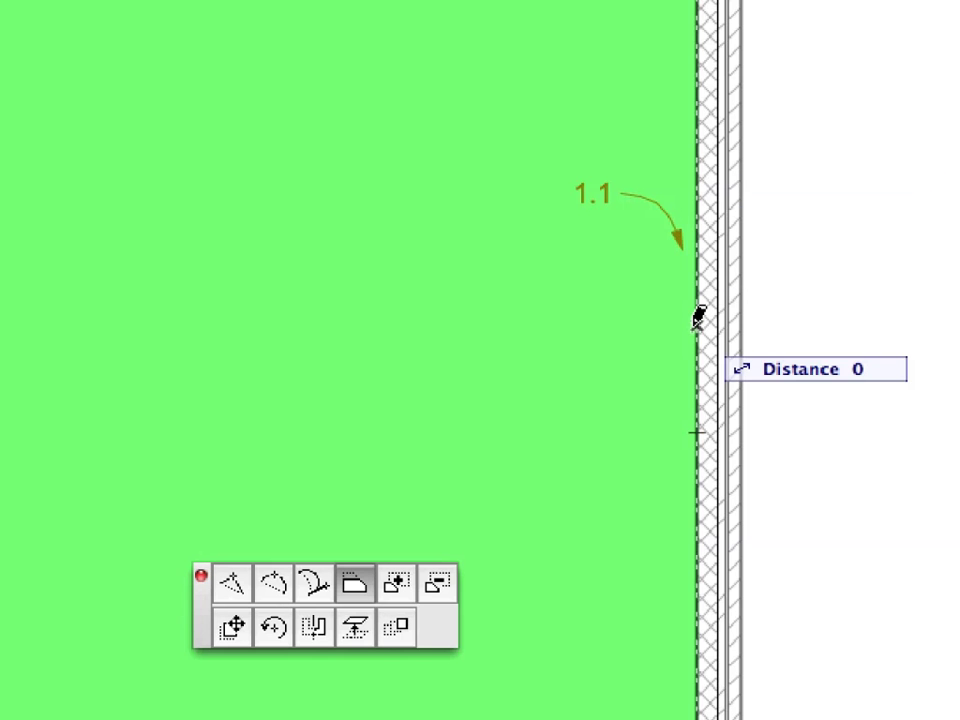
{"action": "left_click_drag", "start_coordinate": [200, 595], "coordinate": [287, 193]}
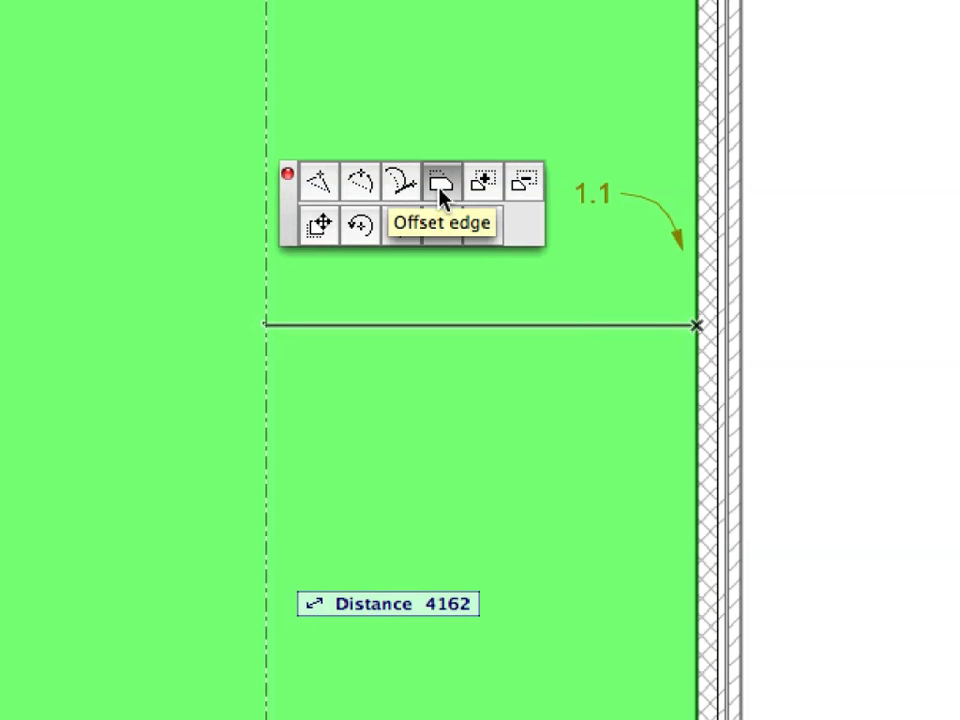
{"action": "left_click", "coordinate": [443, 195]}
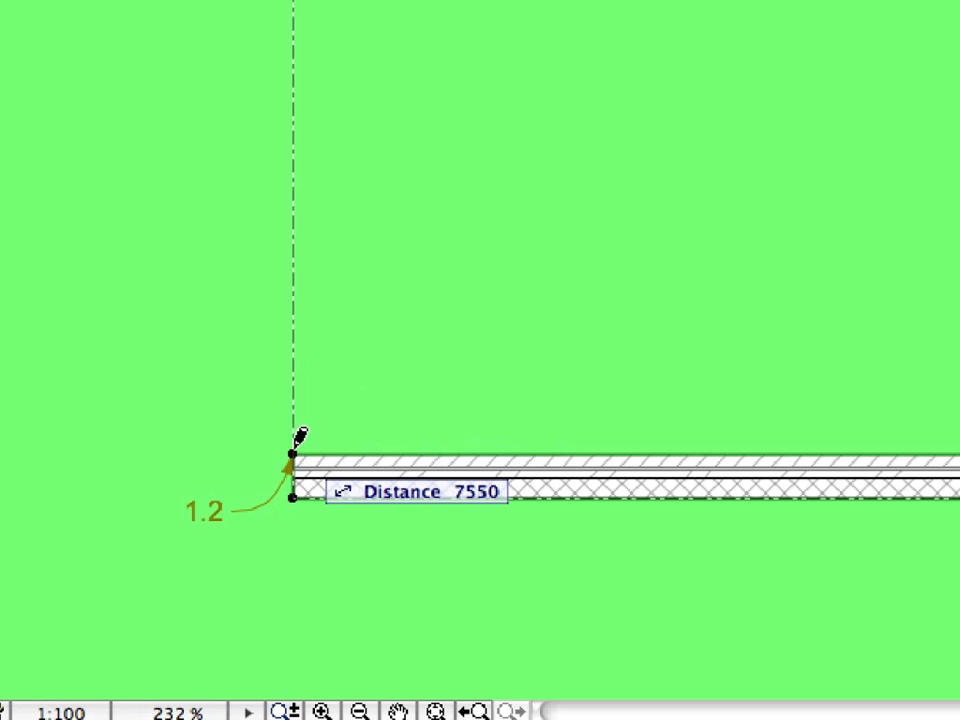
{"action": "left_click", "coordinate": [299, 437]}
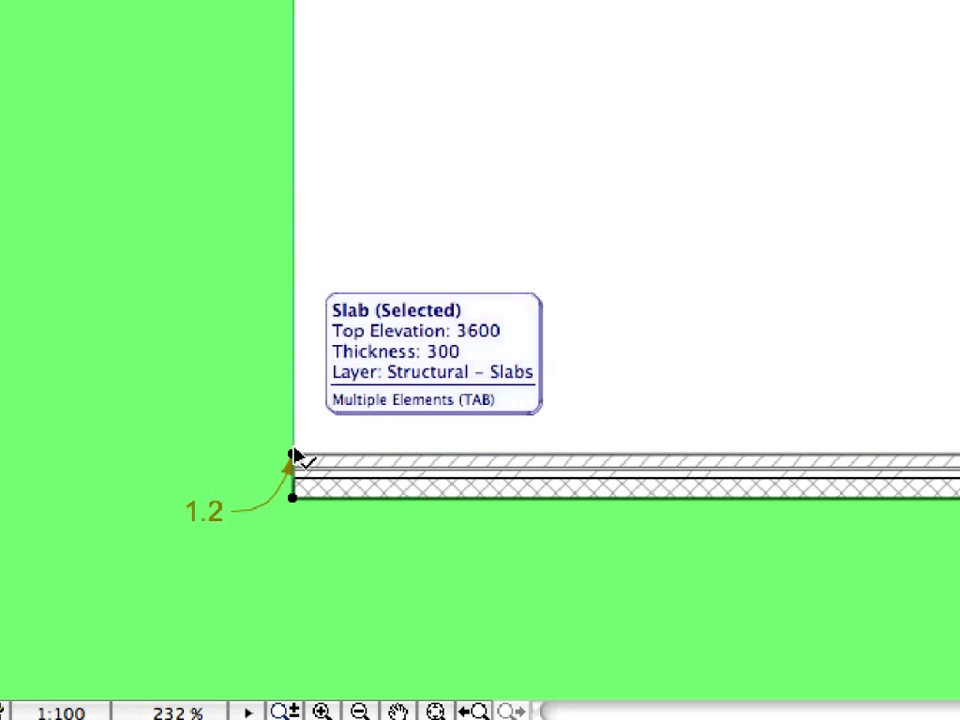
Deselect the slab and trim off the vertical wall stub along 1.1, leaving wall 1.2 unbroken.
{"action": "key", "text": "Escape"}
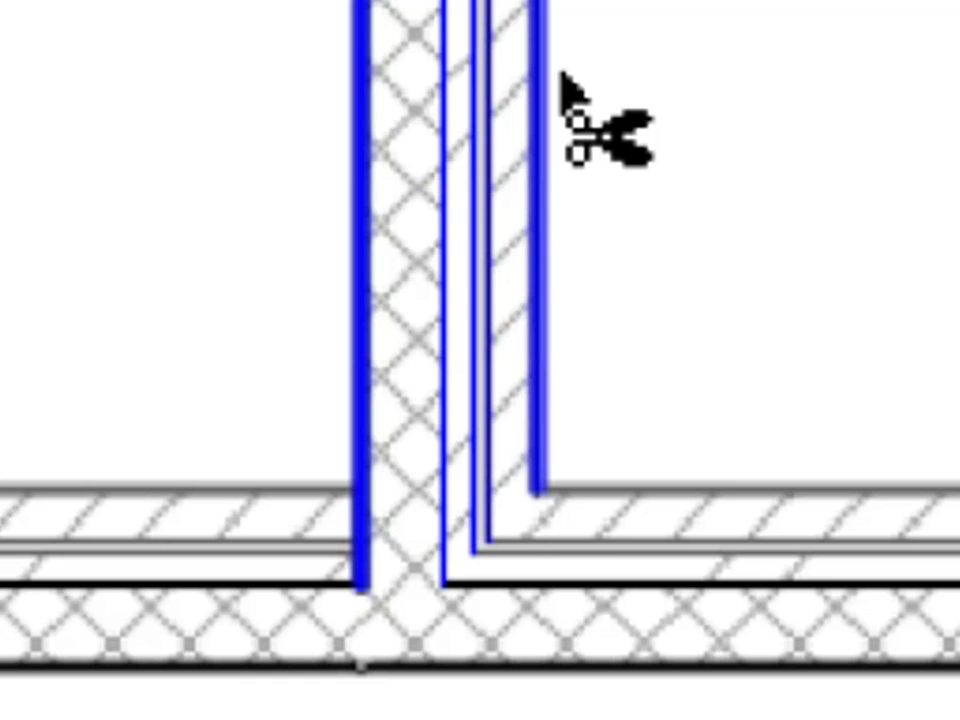
{"action": "left_click", "coordinate": [560, 75], "text": "ctrl"}
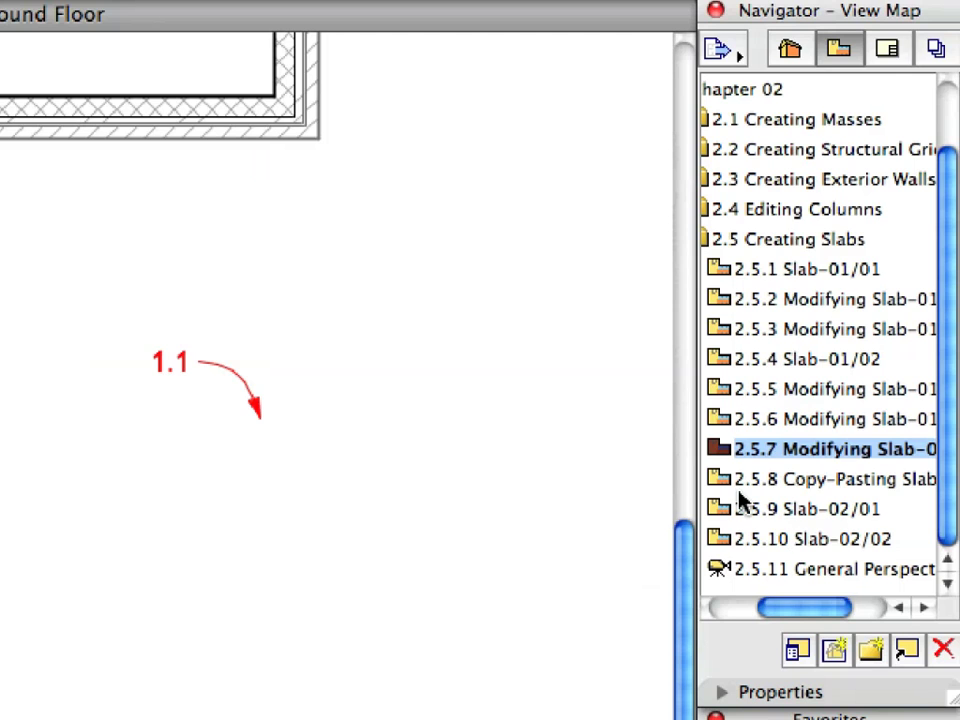
In view 2.5.8 Copy-Pasting Slab, select all slabs and copy both to the clipboard.
{"action": "left_click", "coordinate": [848, 299]}
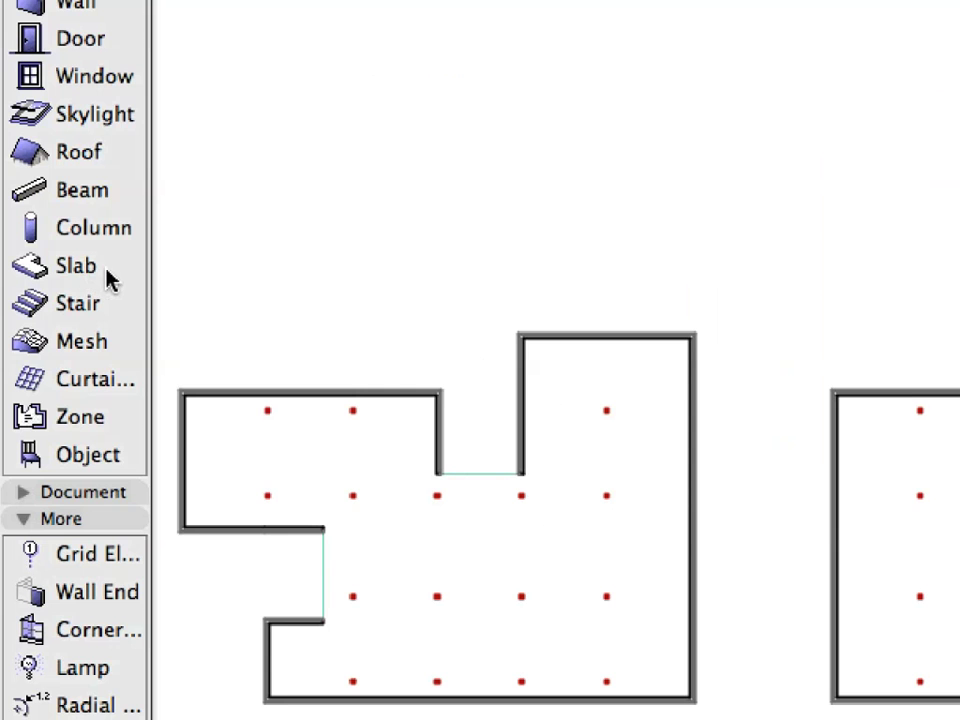
{"action": "left_click", "coordinate": [108, 280]}
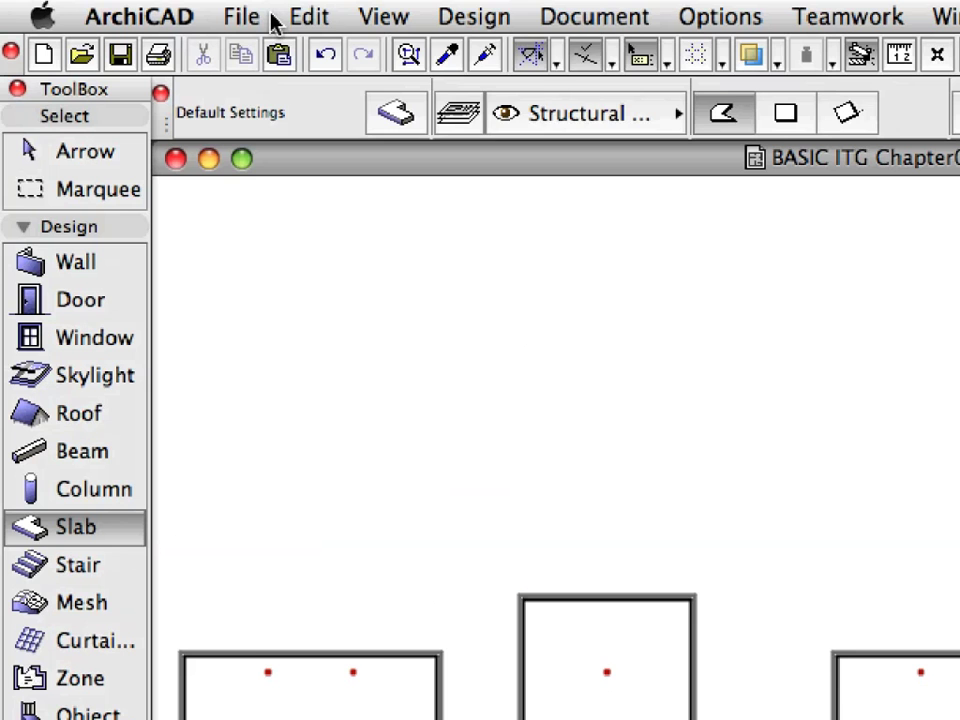
{"action": "left_click", "coordinate": [315, 17]}
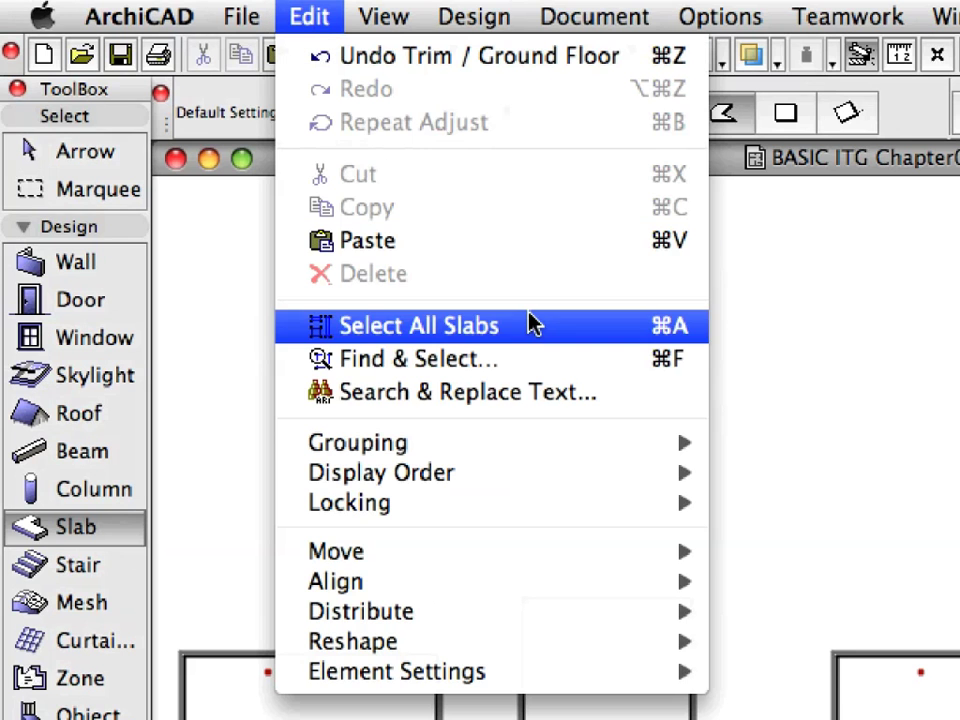
{"action": "left_click", "coordinate": [588, 335]}
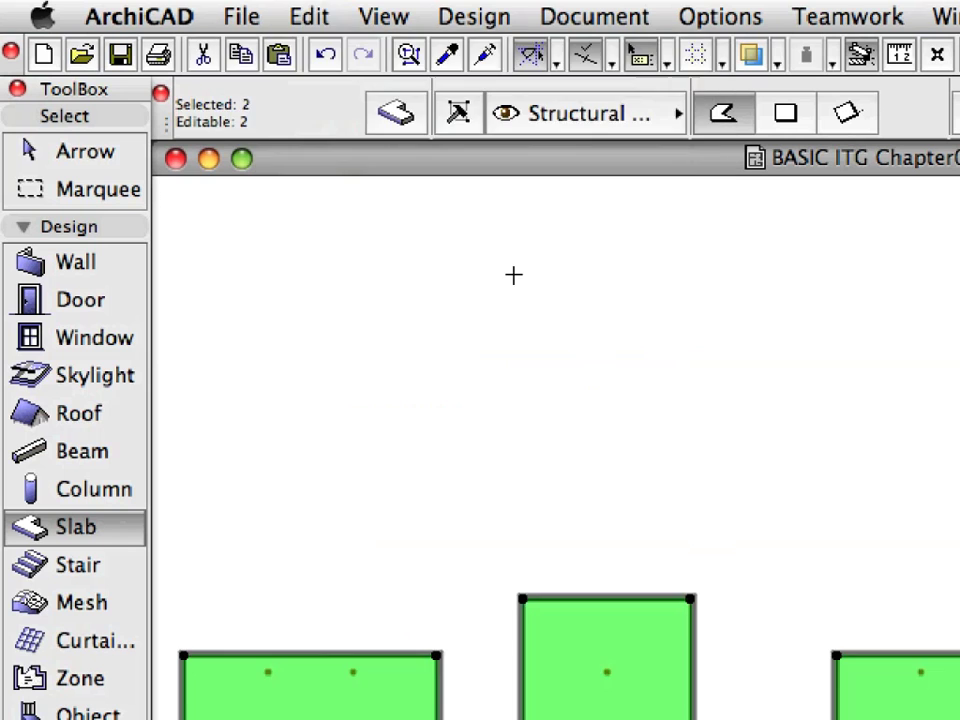
{"action": "left_click", "coordinate": [320, 28]}
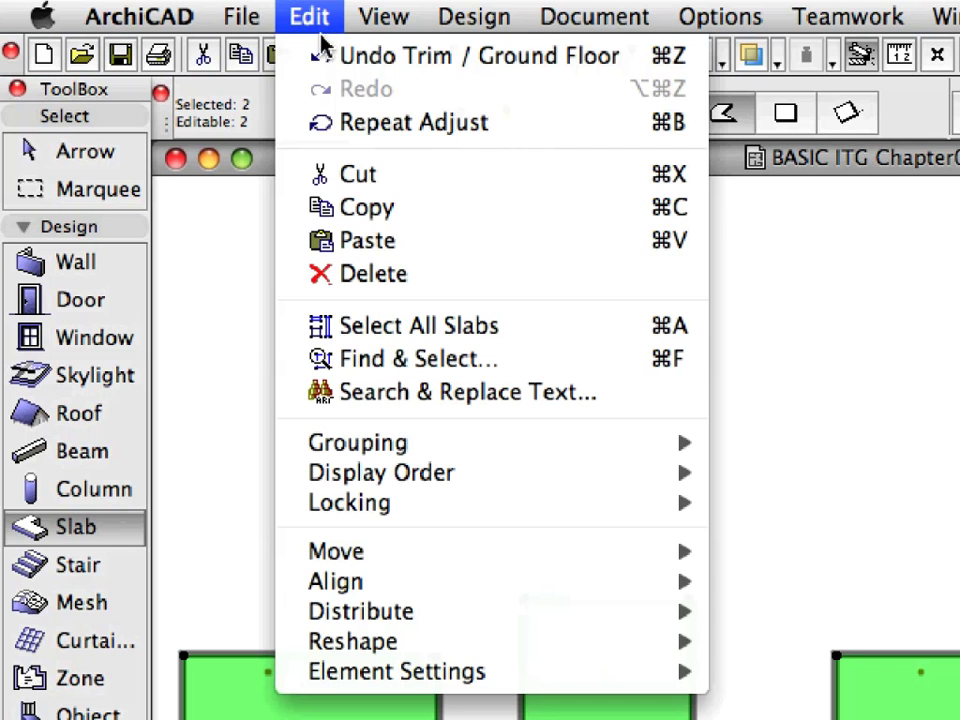
{"action": "left_click", "coordinate": [500, 208]}
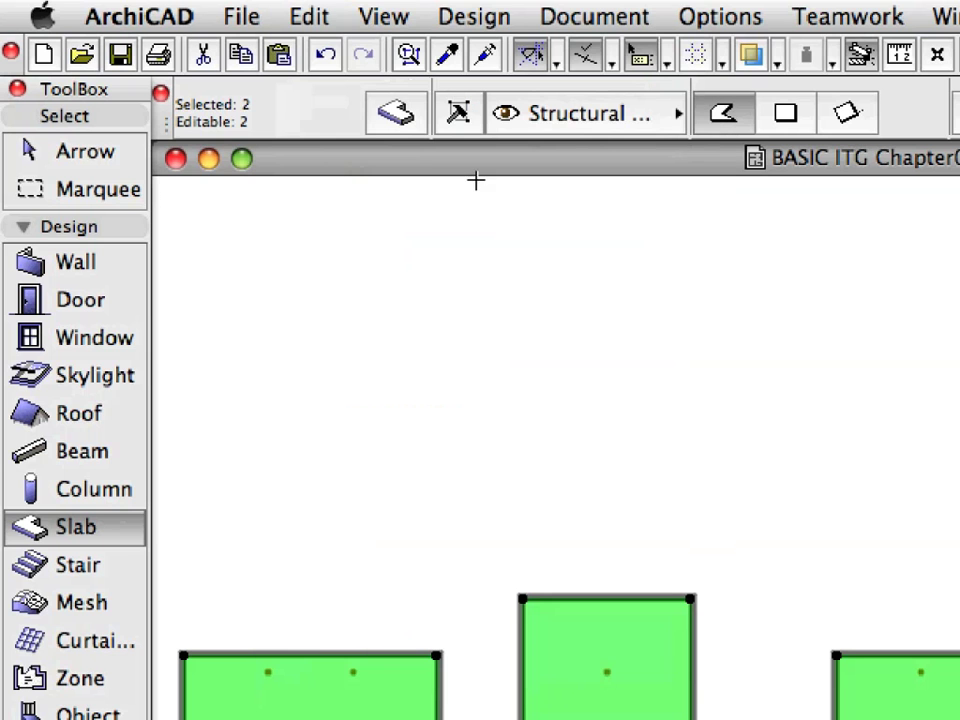
Go up to the First Floor, paste both slabs in place and deselect them.
{"action": "left_click", "coordinate": [385, 17]}
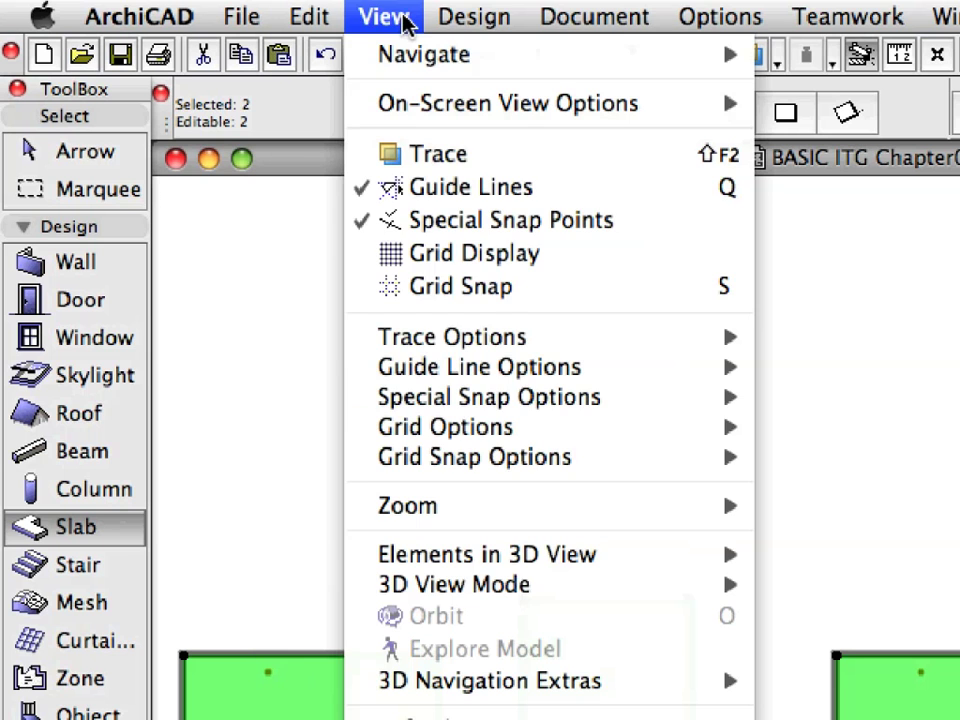
{"action": "mouse_move", "coordinate": [408, 52]}
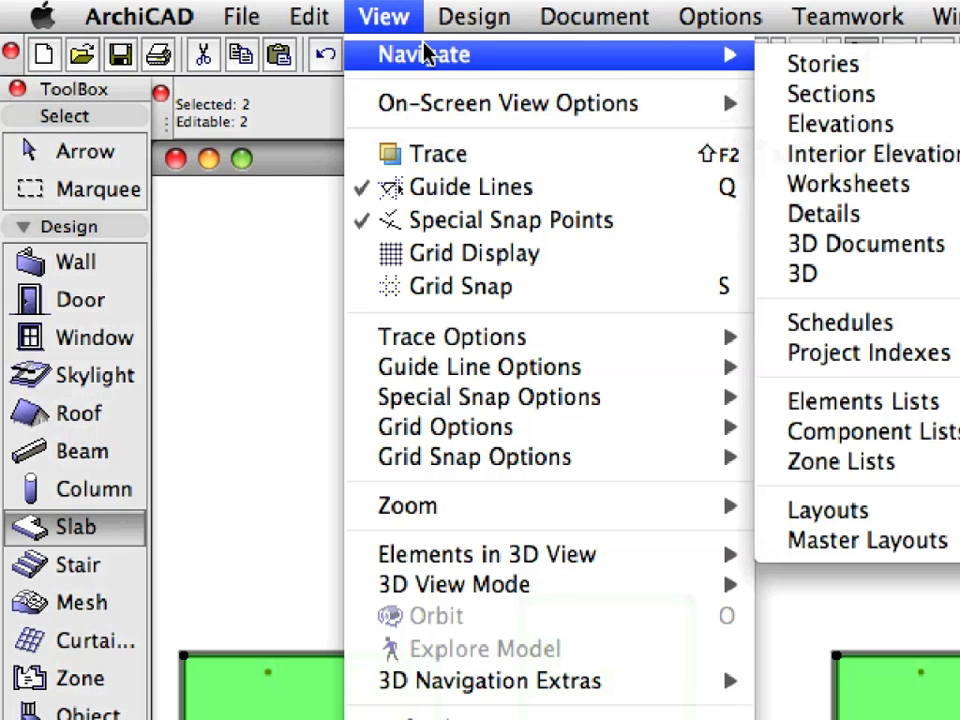
{"action": "mouse_move", "coordinate": [790, 64]}
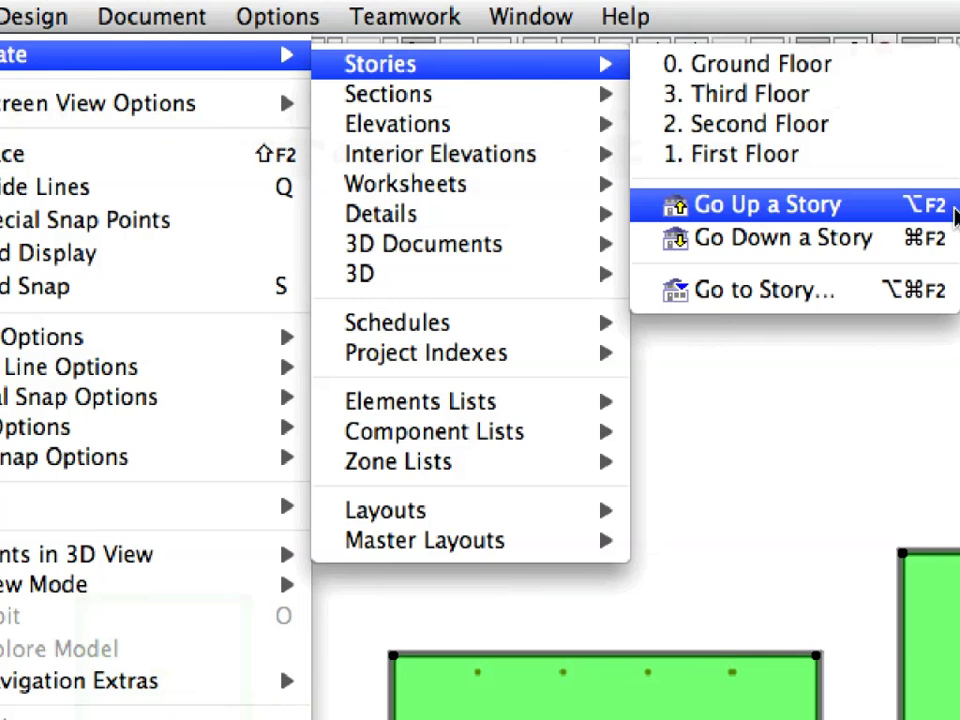
{"action": "left_click", "coordinate": [890, 205]}
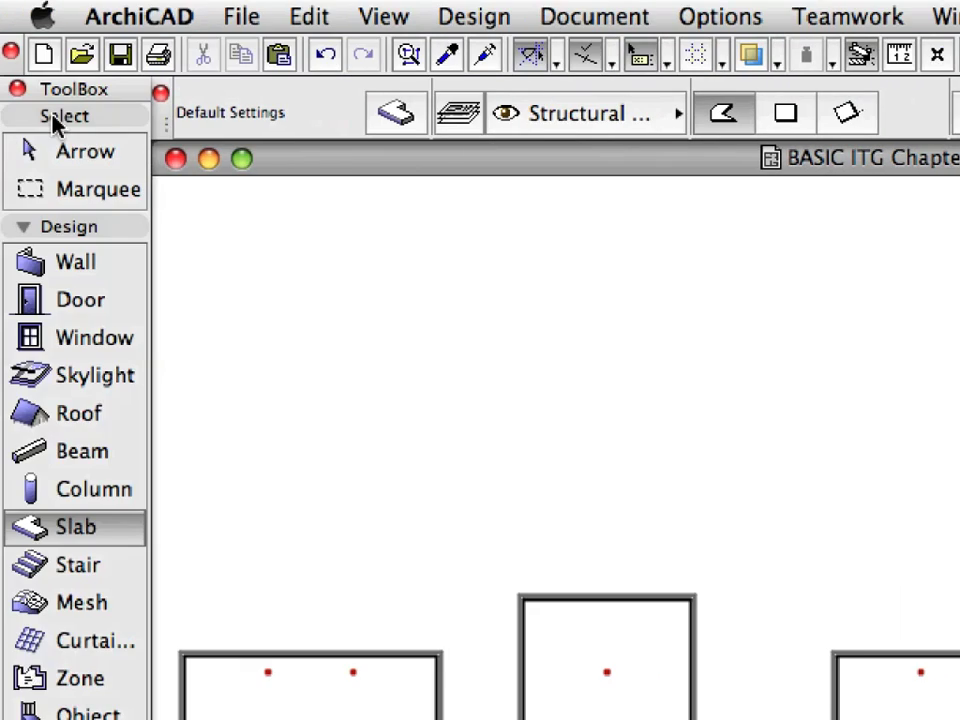
{"action": "left_click", "coordinate": [306, 17]}
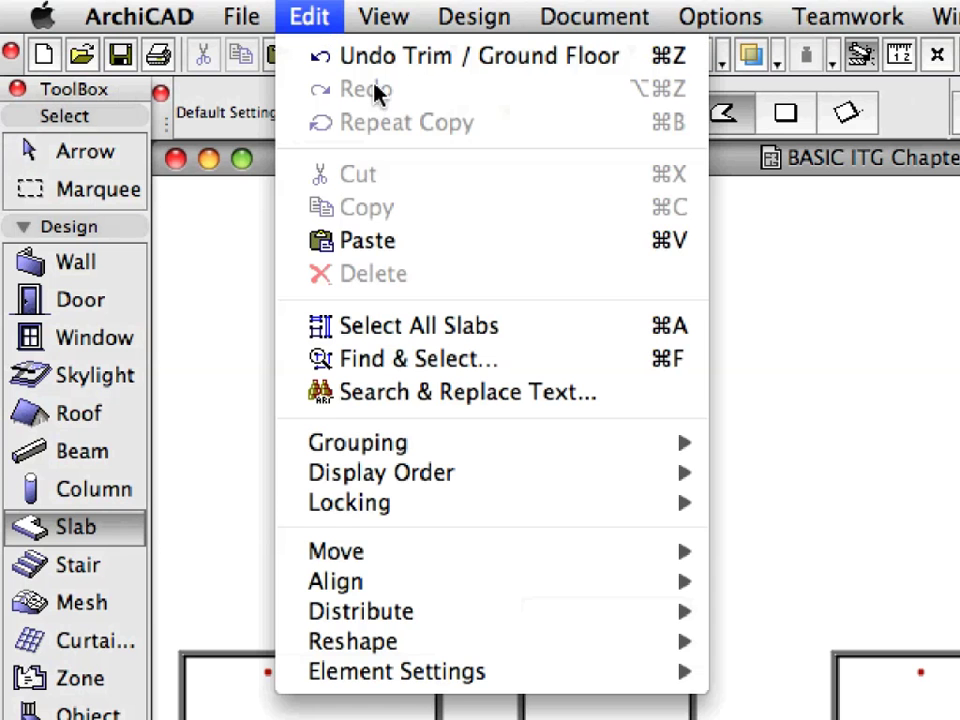
{"action": "left_click", "coordinate": [531, 241]}
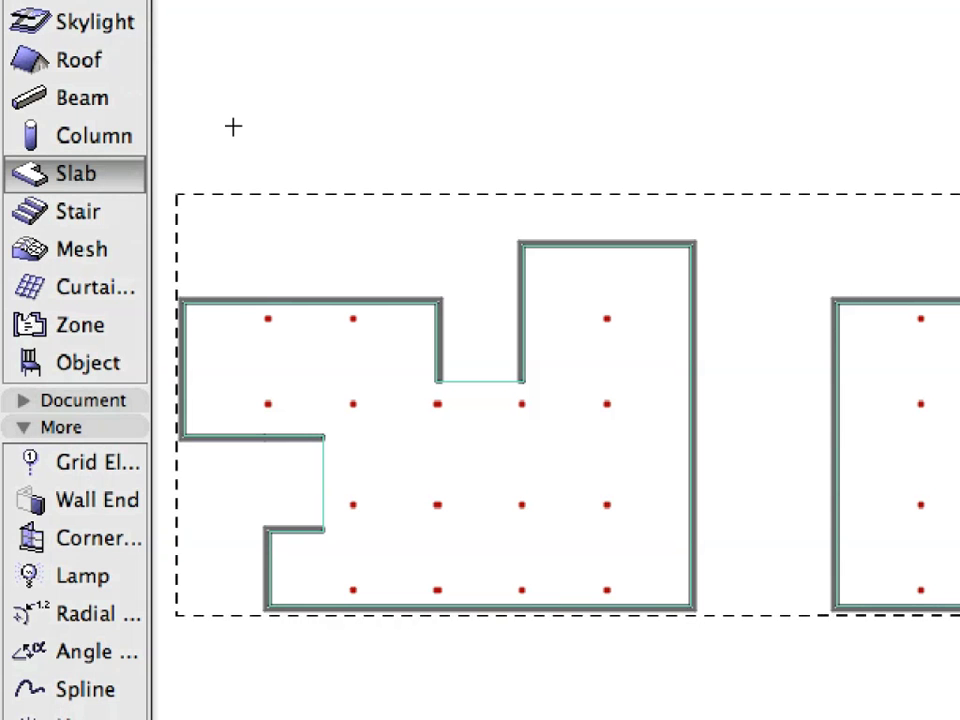
{"action": "key", "text": "Escape"}
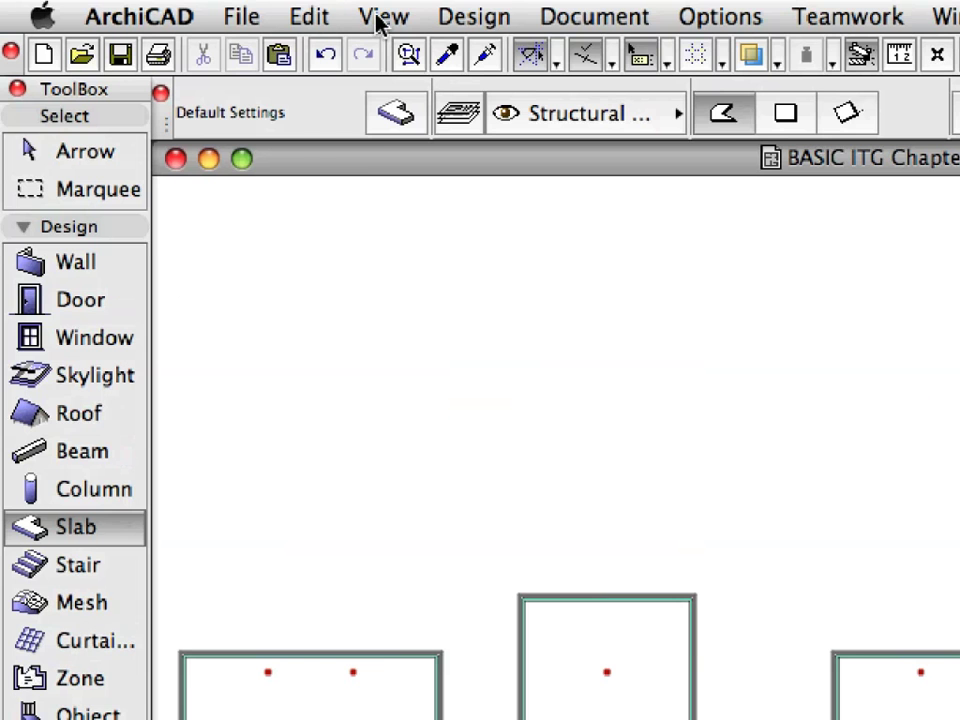
Move up one story above the First Floor and bring up the Edit menu to paste.
{"action": "left_click", "coordinate": [376, 17]}
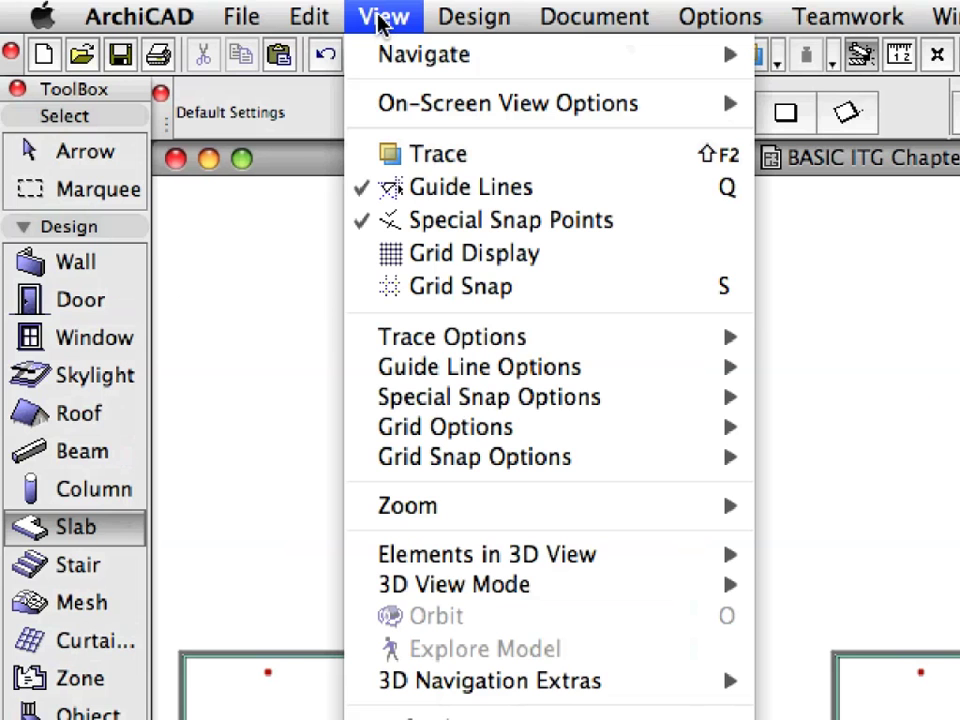
{"action": "mouse_move", "coordinate": [553, 60]}
{"action": "mouse_move", "coordinate": [823, 63]}
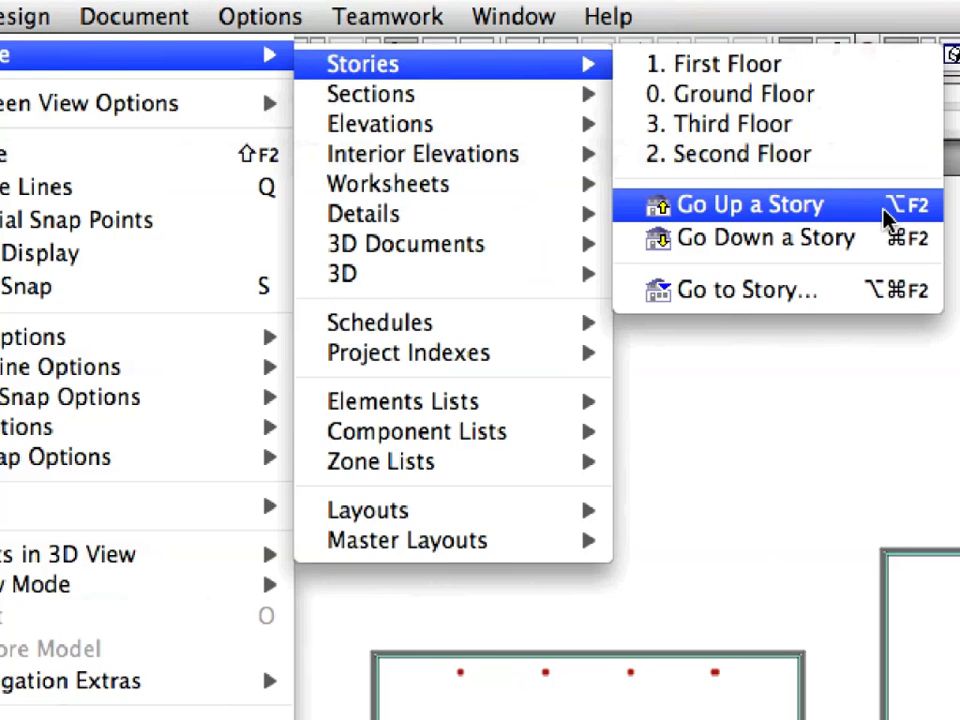
{"action": "left_click", "coordinate": [883, 205]}
{"action": "left_click", "coordinate": [309, 17]}
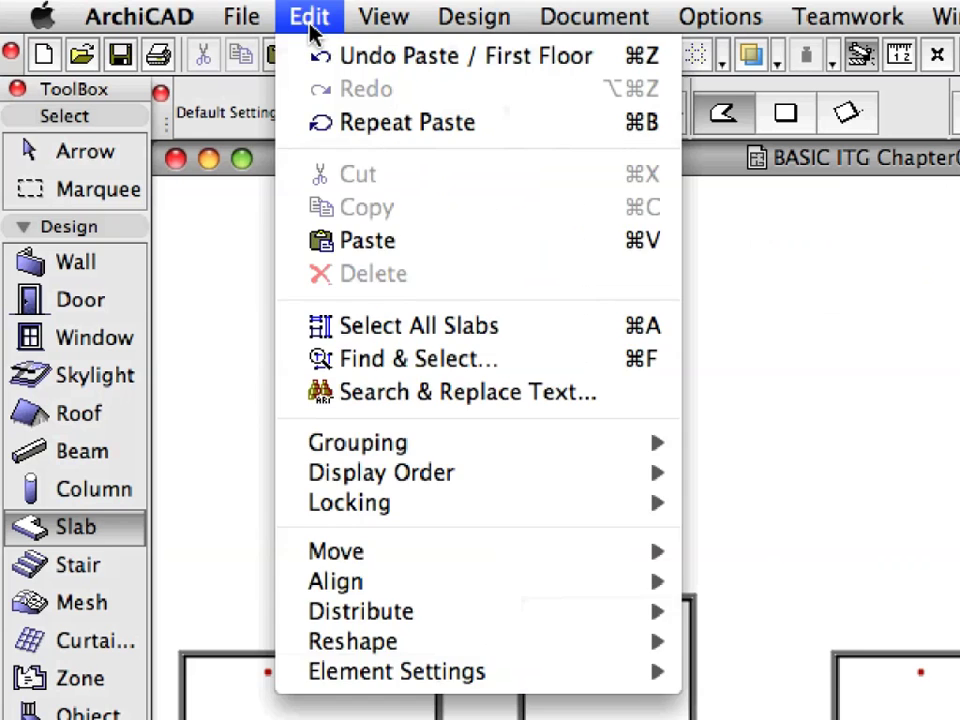